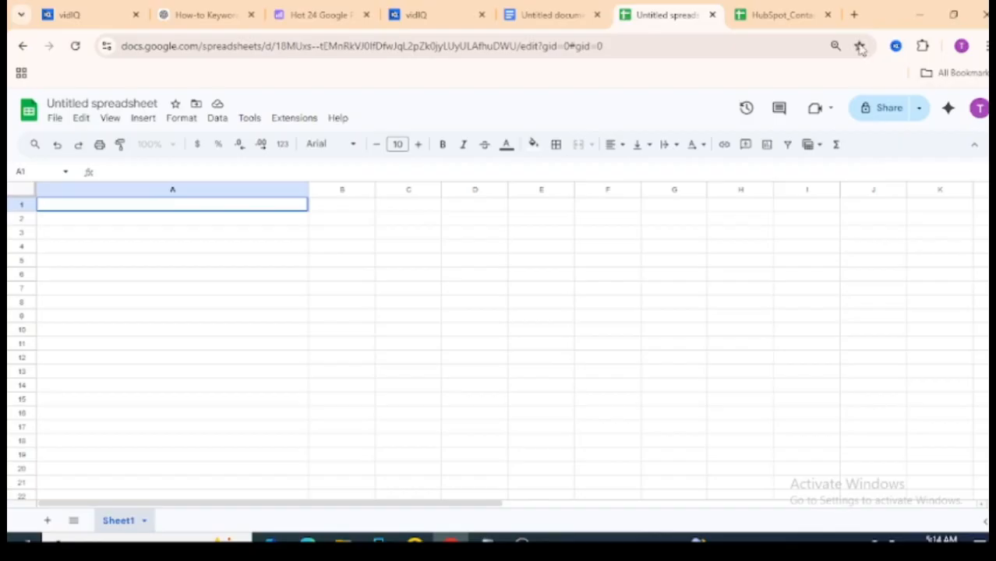
Step: Review the contact data in the HubSpot_Contacts_Import spreadsheet, and narrow column A of the untitled spreadsheet
left_click(785, 14)
left_click(666, 16)
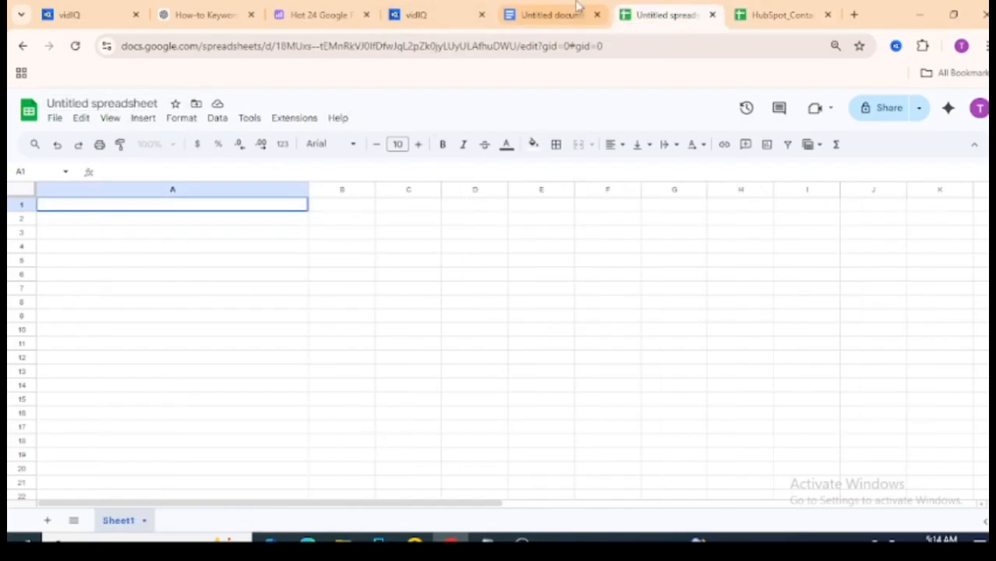
left_click(766, 9)
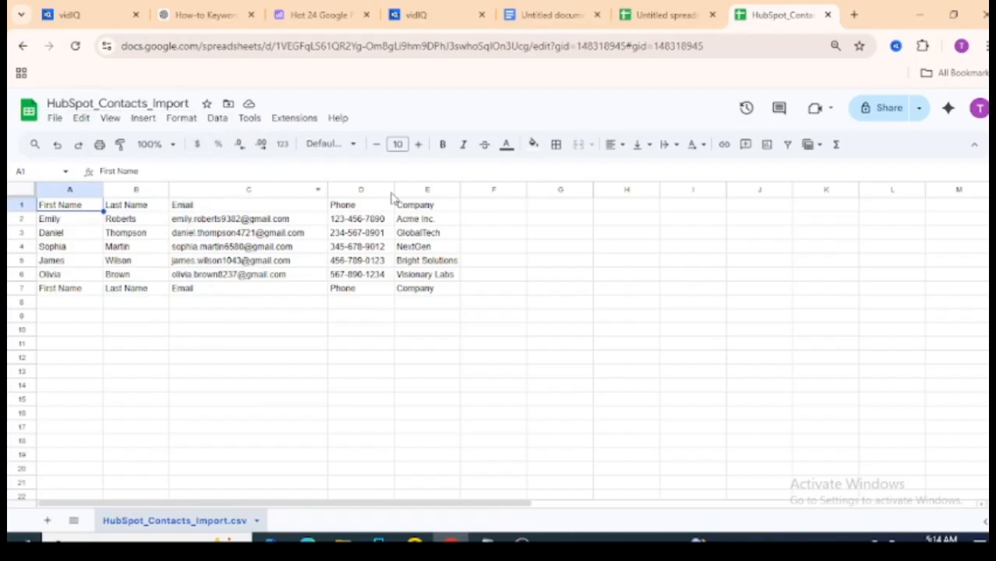
left_click(678, 10)
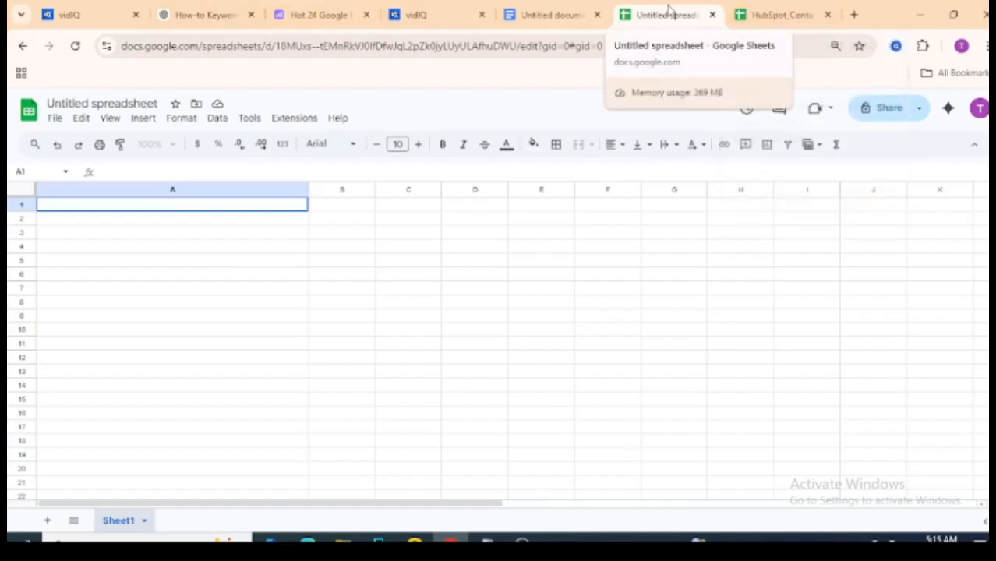
left_click(800, 15)
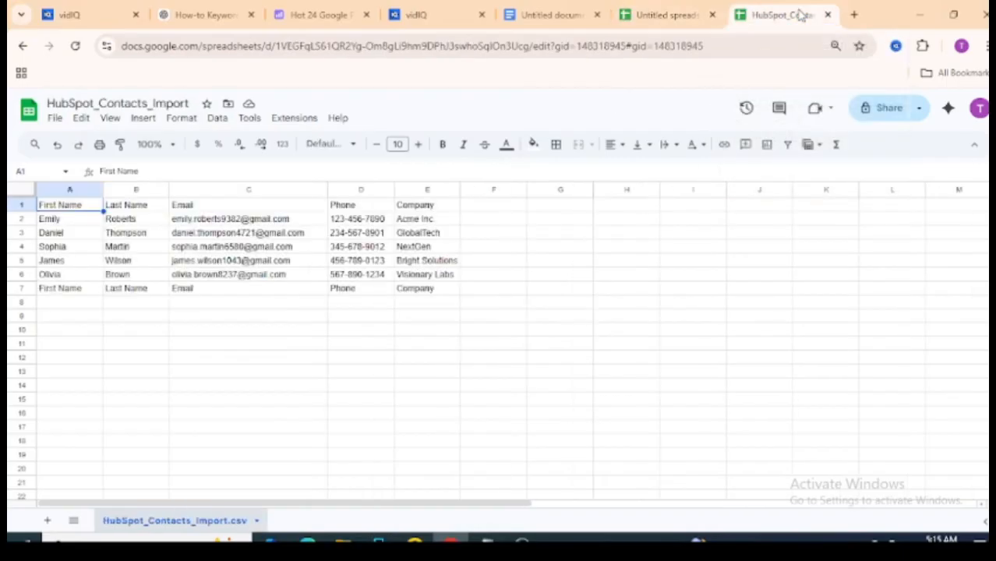
left_click(672, 9)
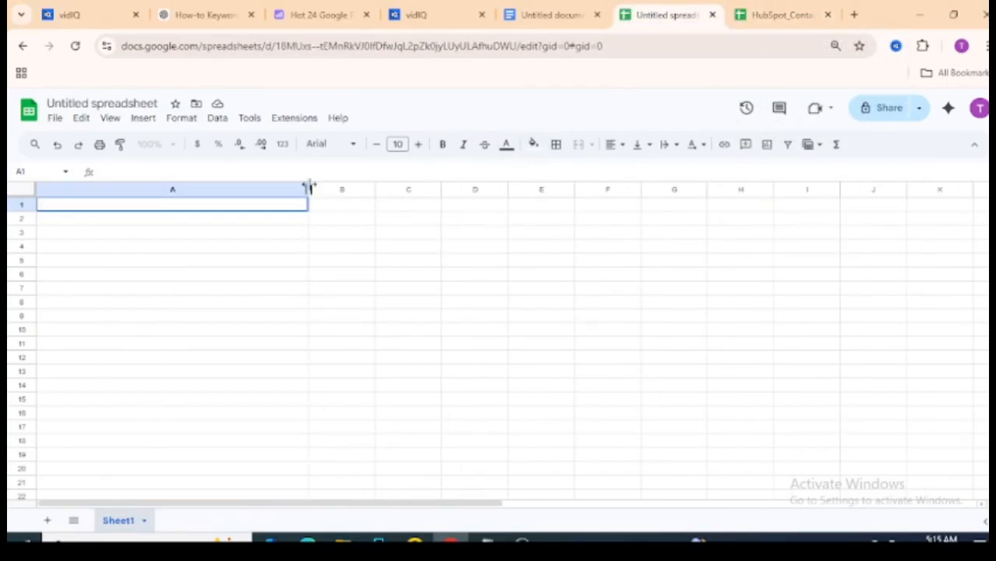
left_click_drag(308, 190, 250, 189)
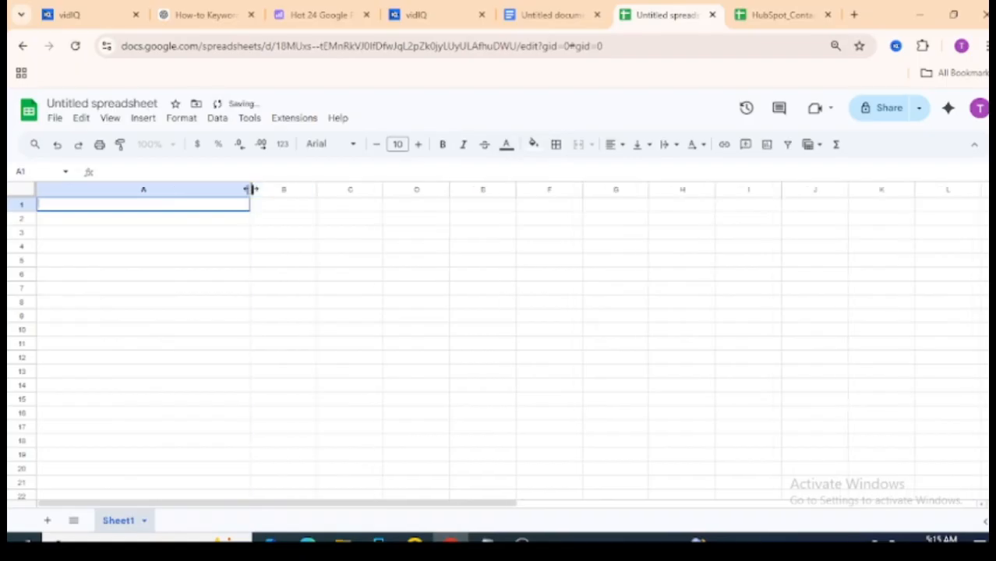
Step: Switch to the untitled Google Docs document and examine the function name and spreadsheet URL argument of the IMPORTRANGE template formula
left_click(552, 14)
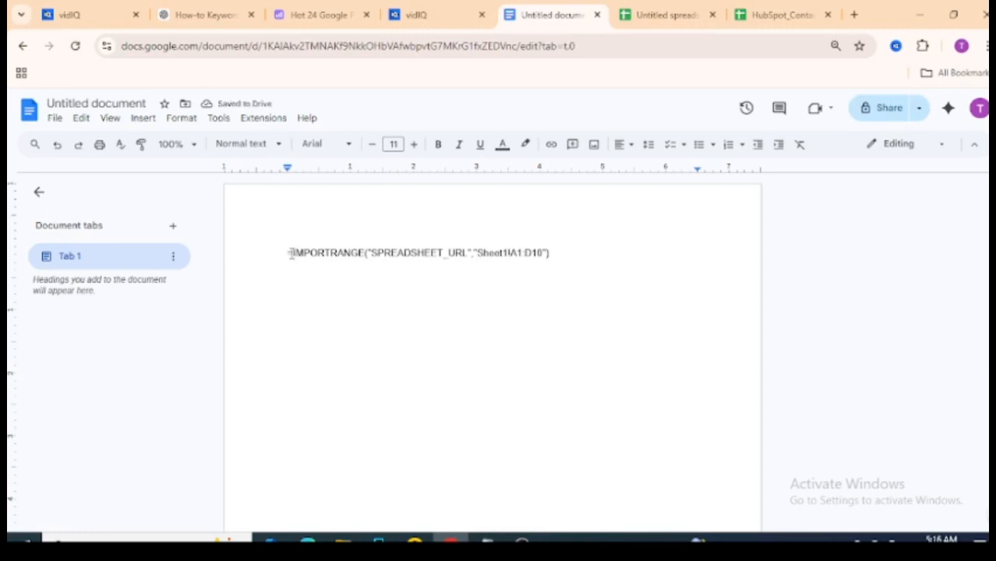
left_click_drag(291, 253, 371, 252)
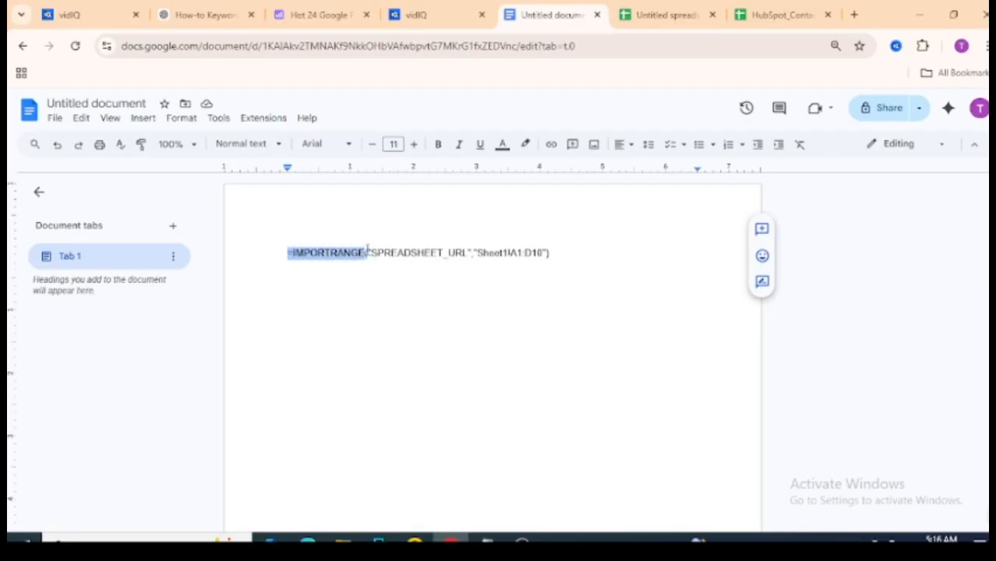
left_click(370, 252)
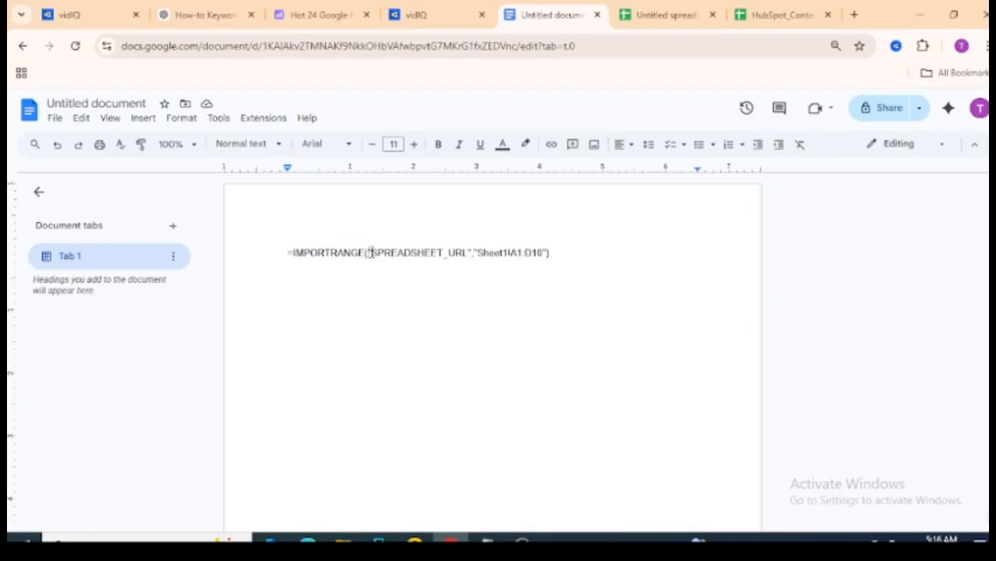
left_click_drag(371, 251, 443, 255)
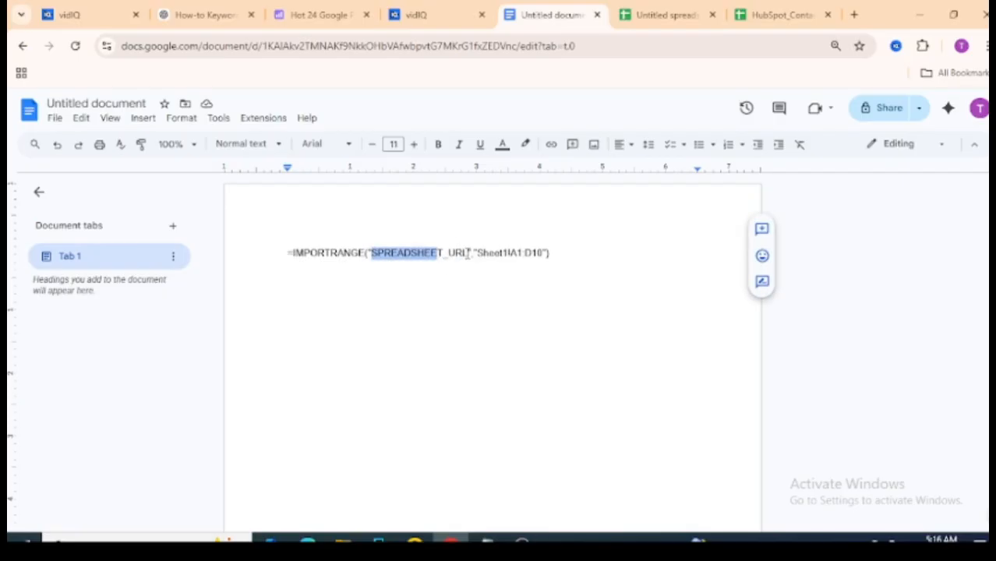
left_click_drag(468, 254, 390, 252)
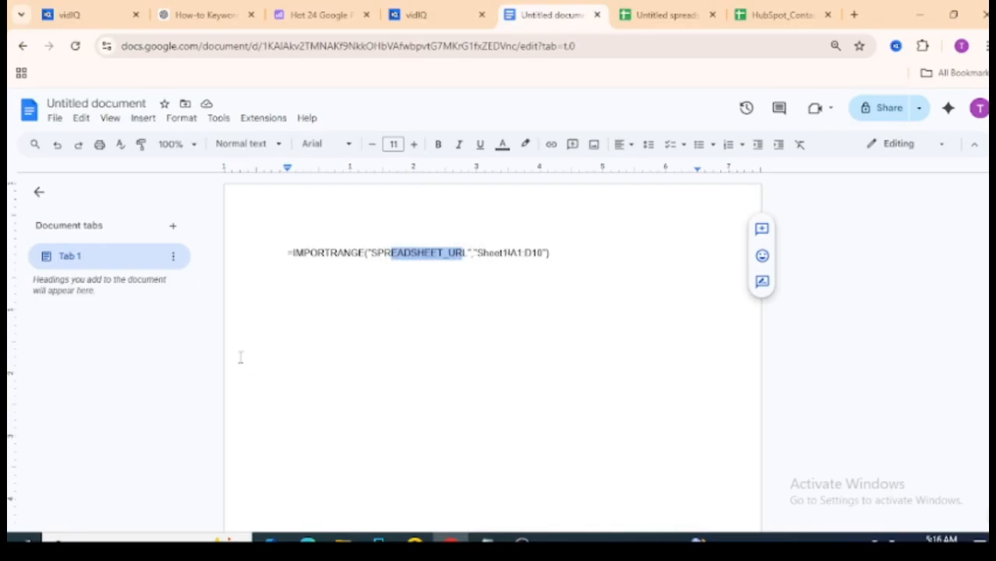
left_click(287, 315)
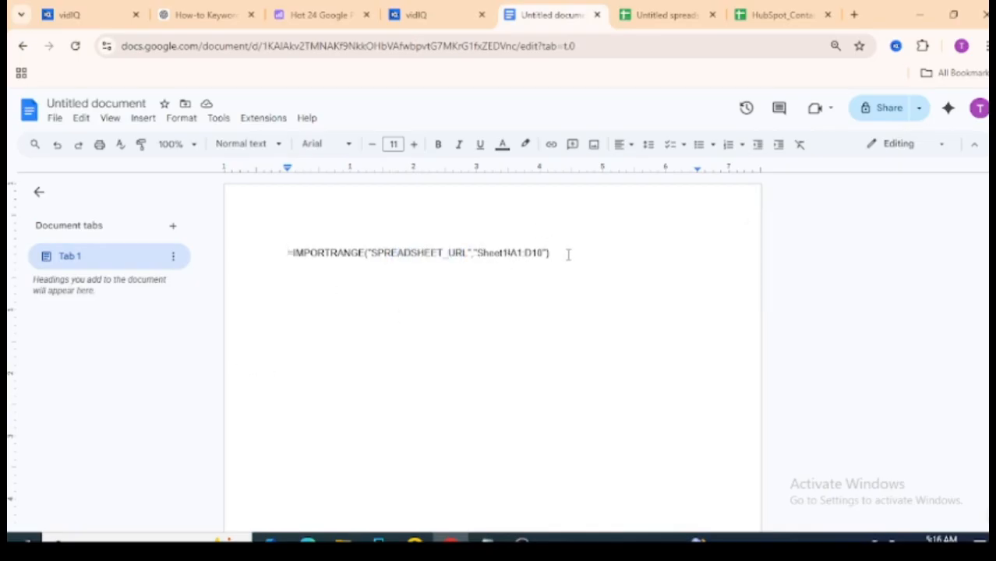
Step: Begin a new formula on the line below the template with =IMPORTRANGE(" in capitals
key("BackSpace")
key("Return")
type("=IMPORT")
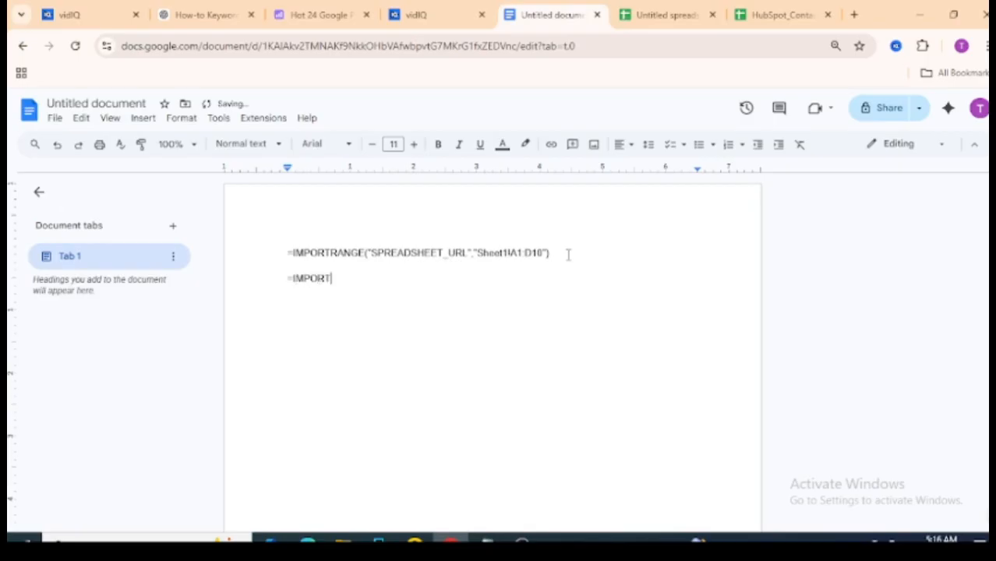
type("RANGE")
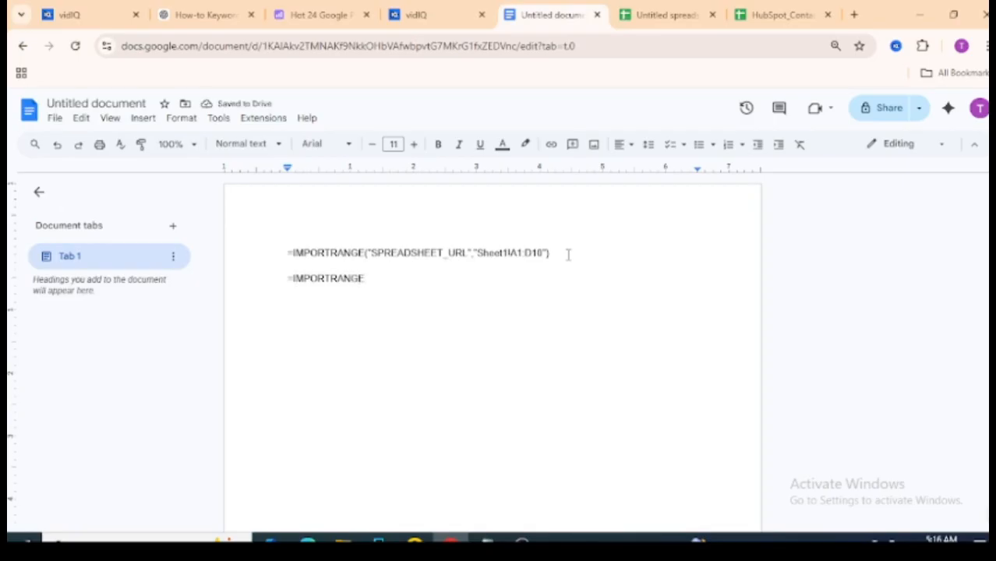
type("(\"")
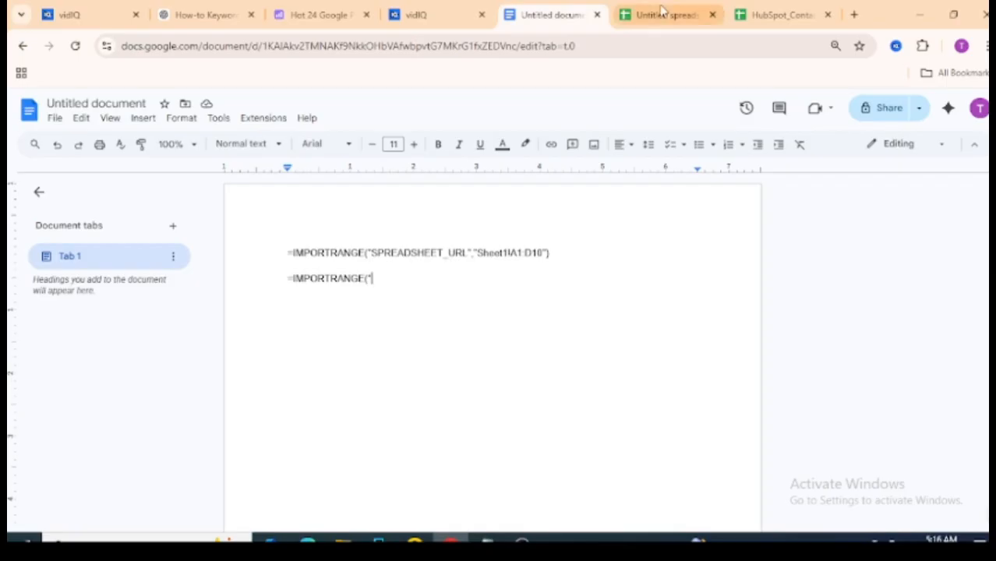
Step: Copy the HubSpot_Contacts_Import spreadsheet's URL into the new formula, close its quotation mark, and add a comma and an opening quotation mark
left_click(764, 14)
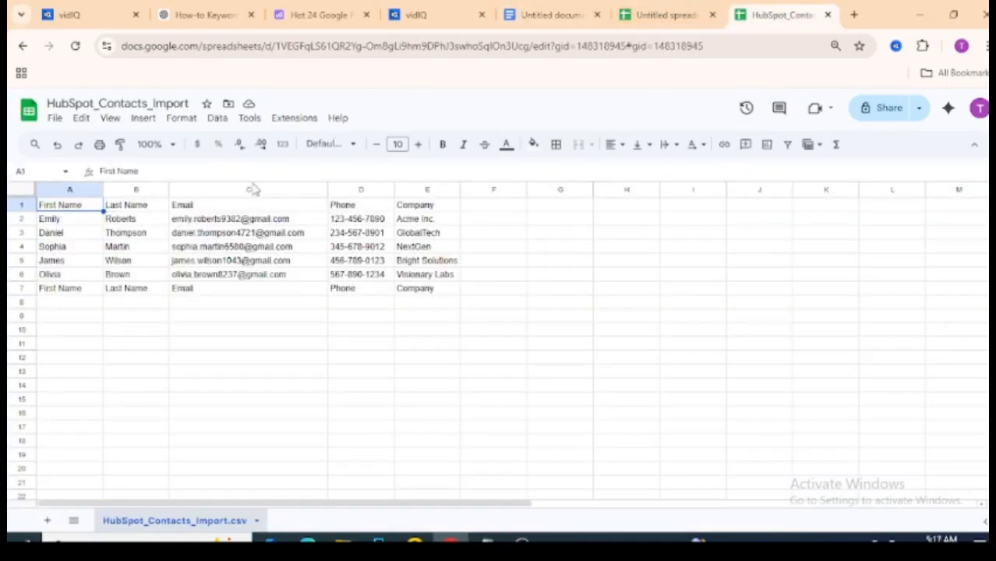
left_click_drag(123, 45, 661, 49)
right_click(661, 48)
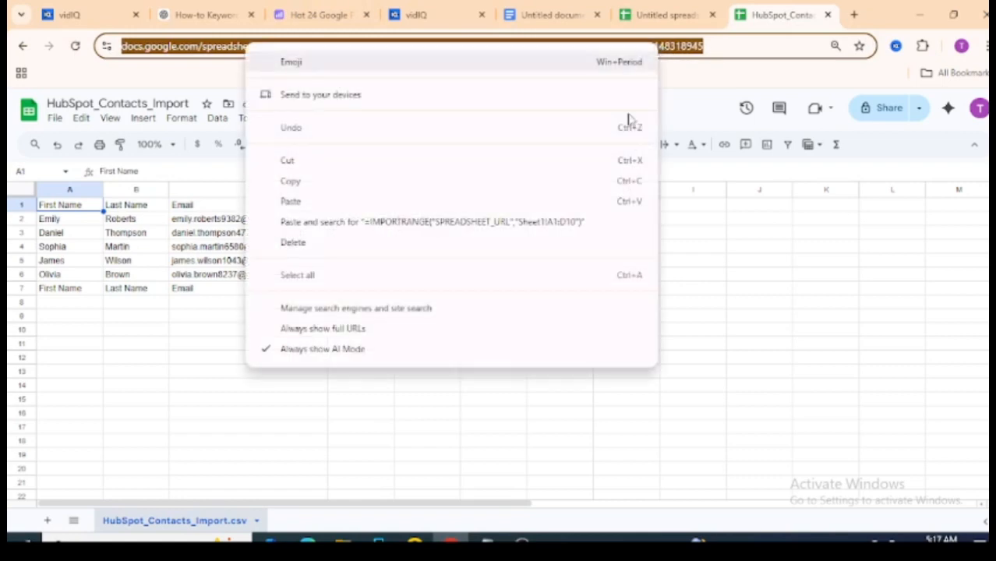
left_click(519, 182)
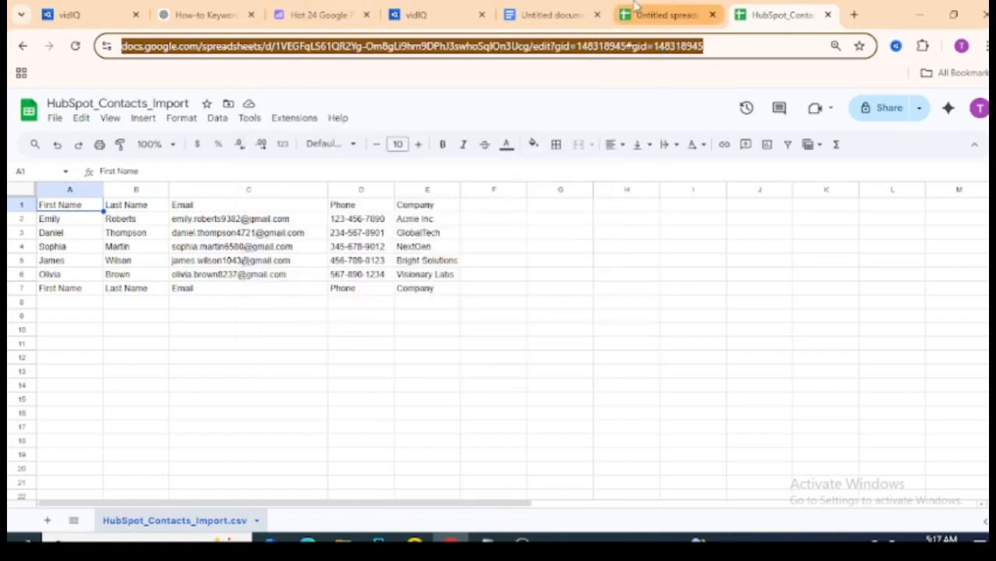
left_click(536, 9)
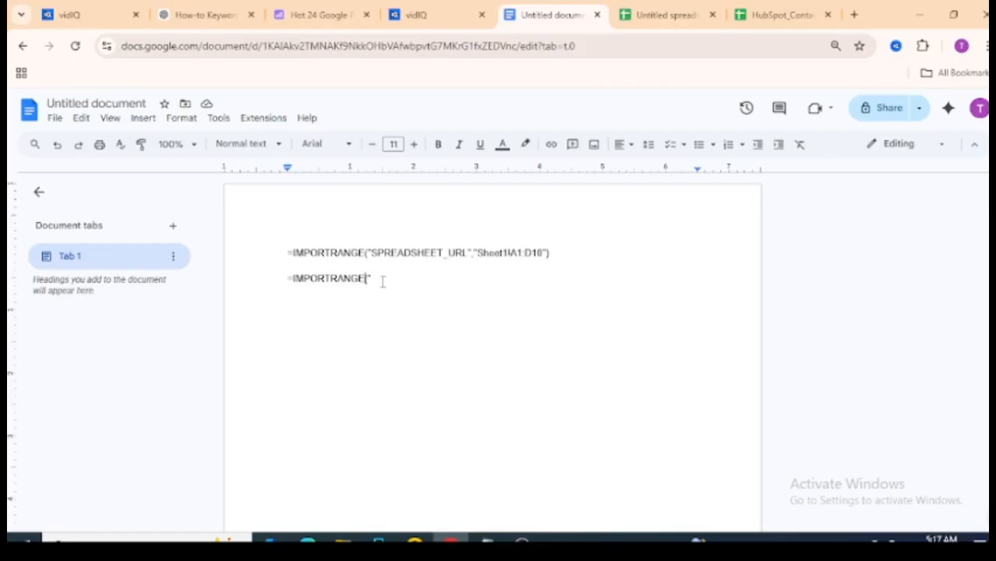
key("ctrl+v")
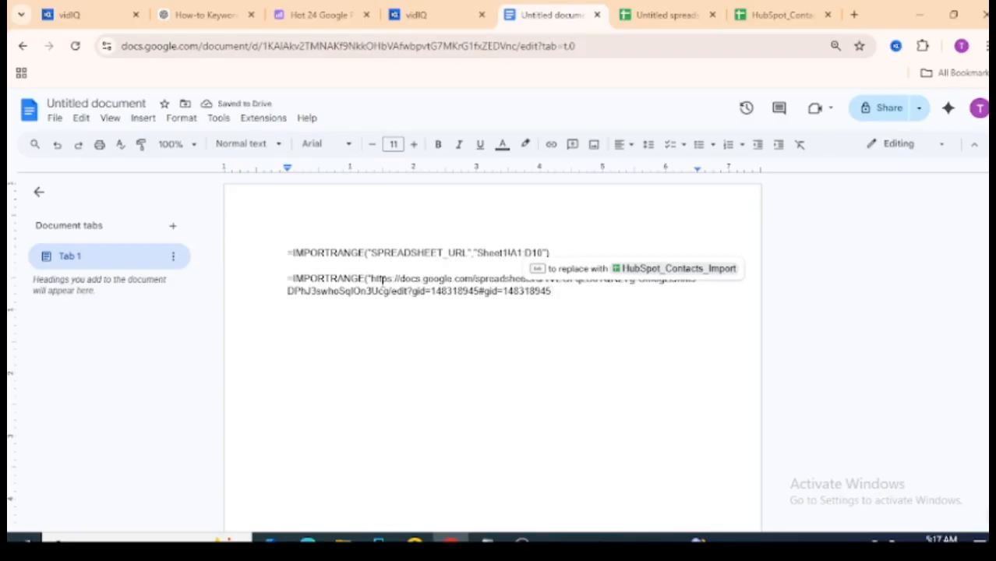
type("\"")
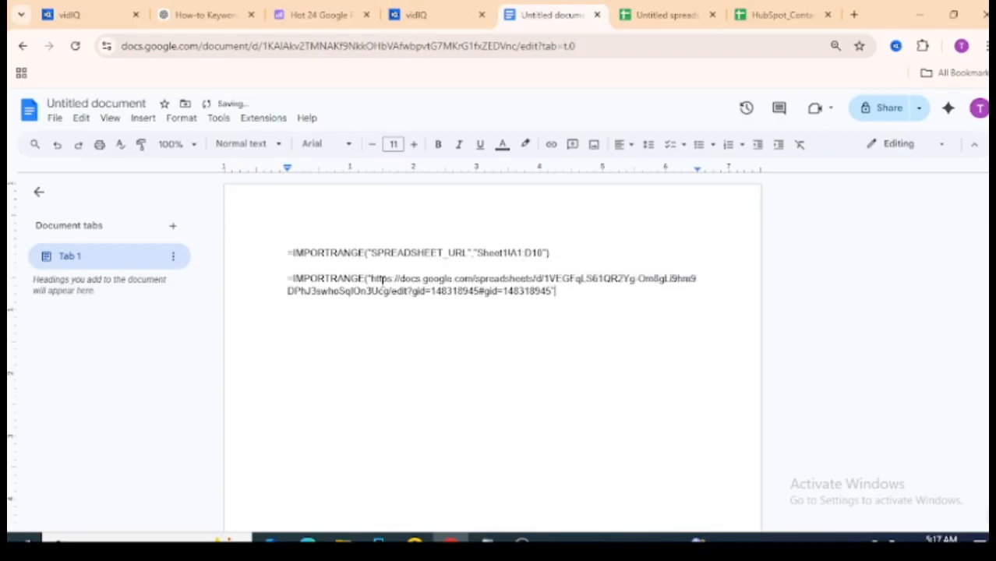
type(",\"")
Step: Compare the Sheet1 part of the template formula with the sheet names in the HubSpot_Contacts_Import and untitled spreadsheets
left_click_drag(477, 253, 502, 252)
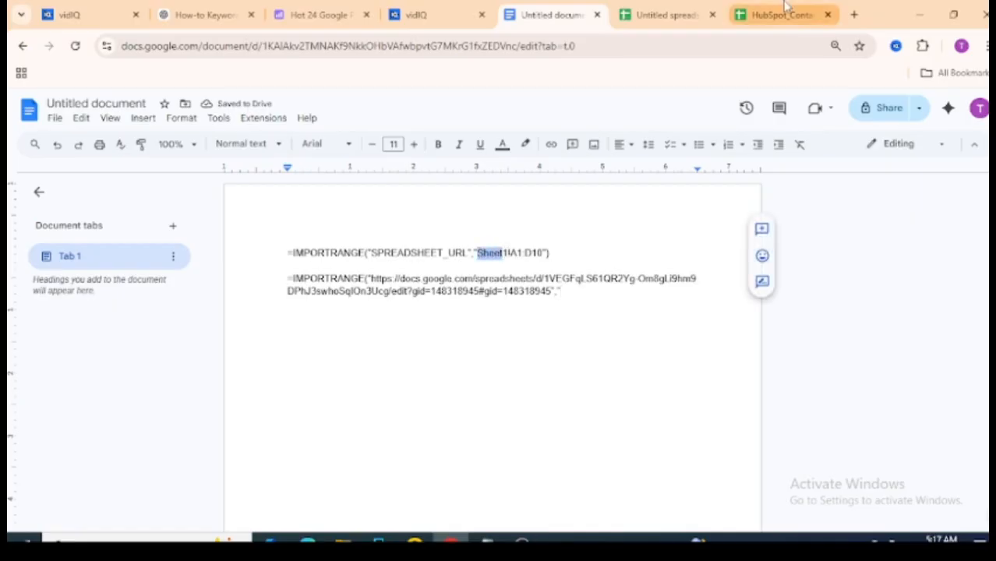
left_click(781, 14)
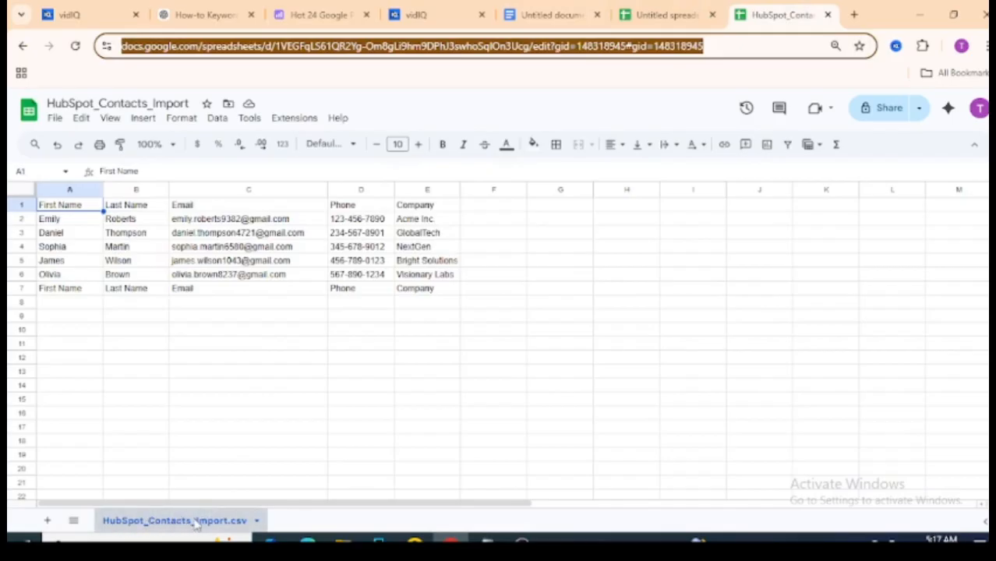
left_click(666, 14)
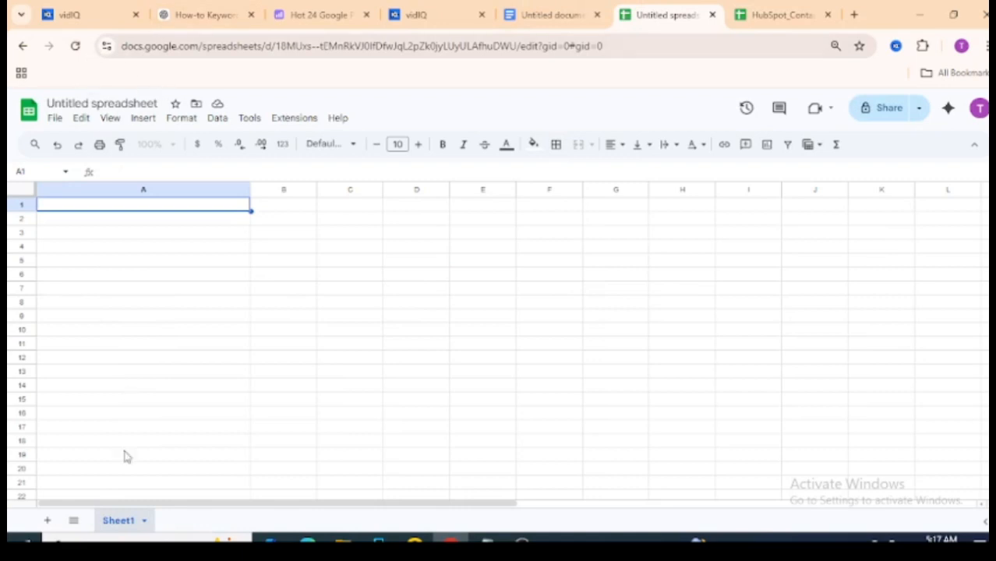
left_click(143, 522)
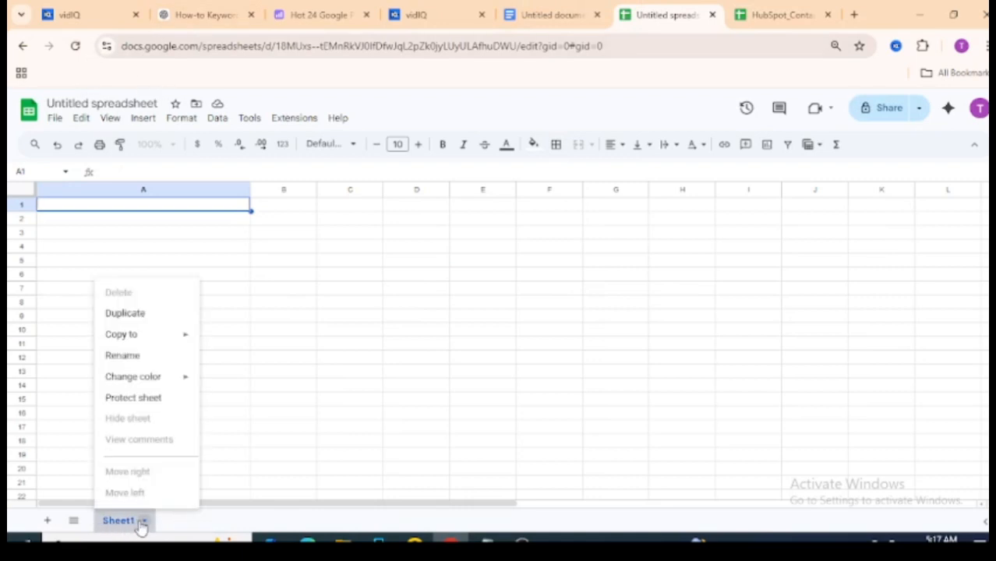
left_click(143, 521)
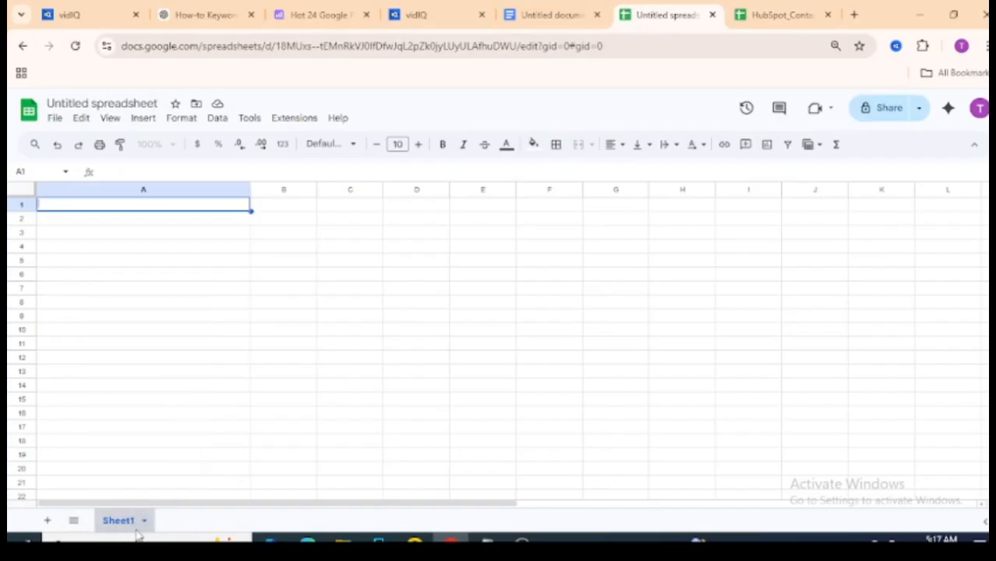
Step: Copy the sheet name HubSpot_Contacts_Import.csv from the contacts spreadsheet and paste it at the end of the new formula in the document
left_click(538, 15)
left_click(565, 292)
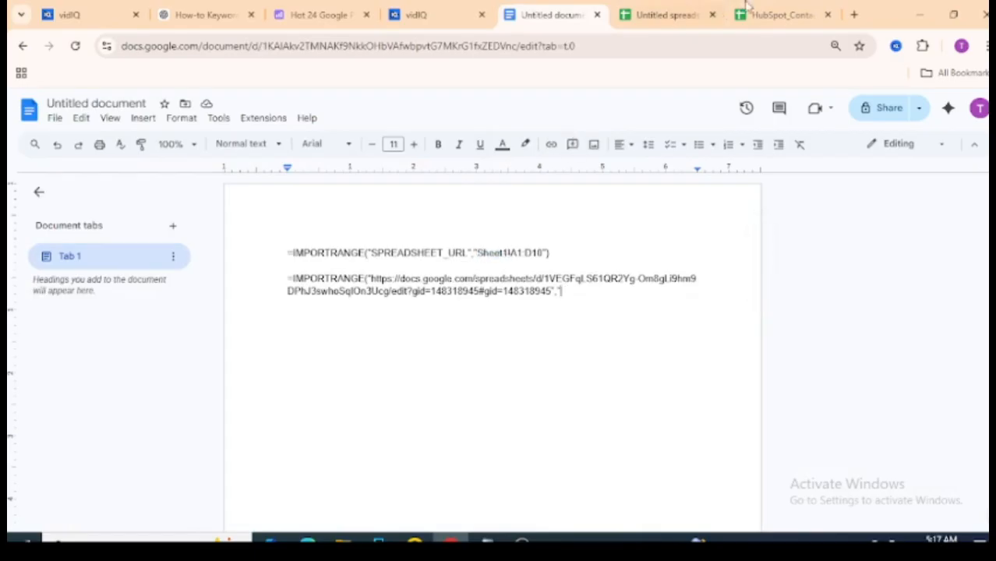
left_click(780, 15)
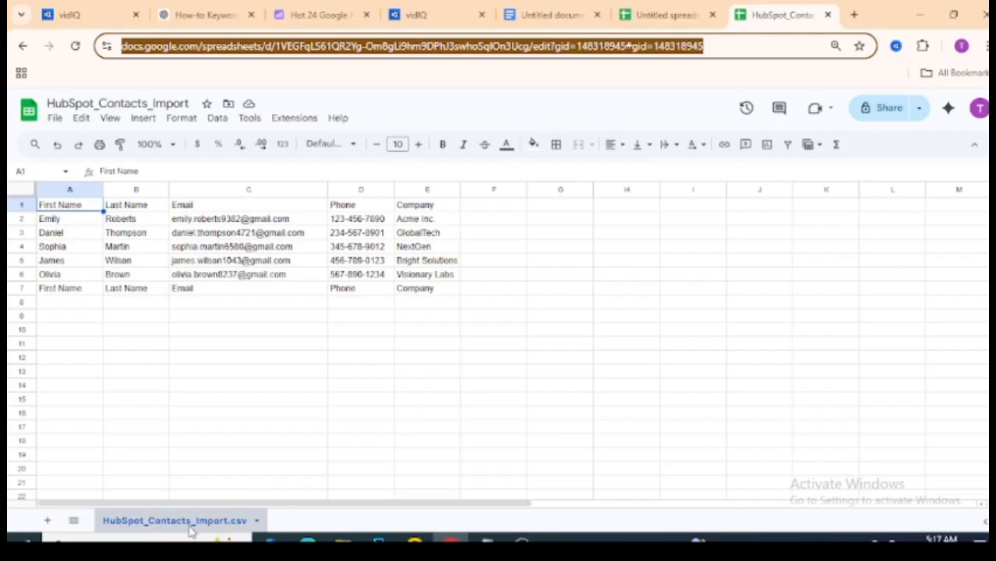
left_click(238, 527)
right_click(238, 527)
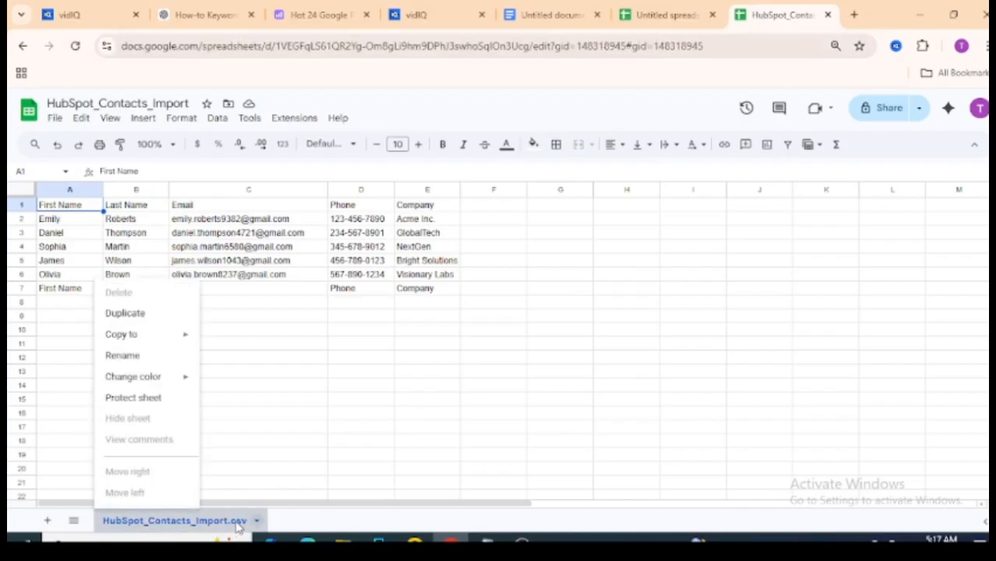
mouse_move(167, 338)
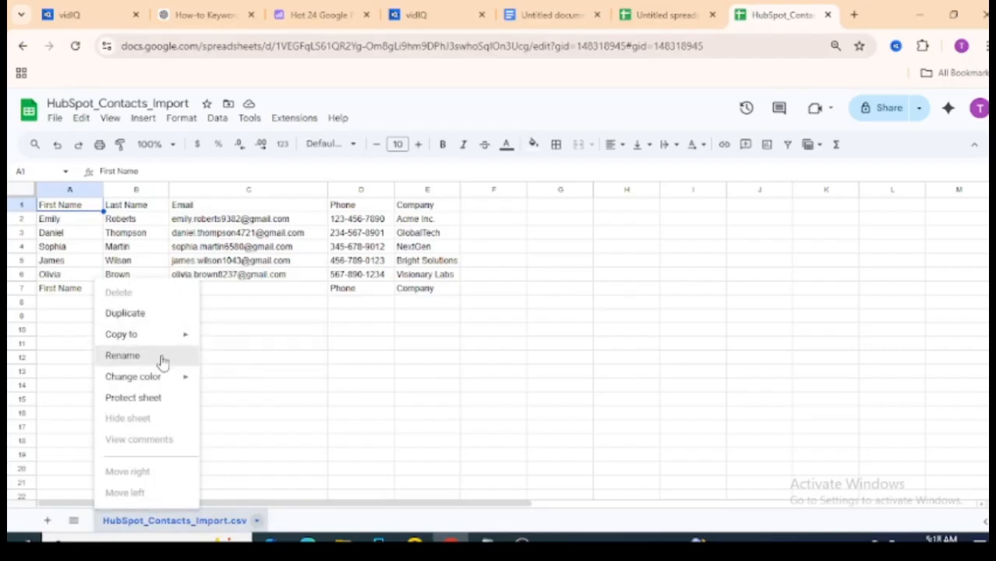
left_click(161, 356)
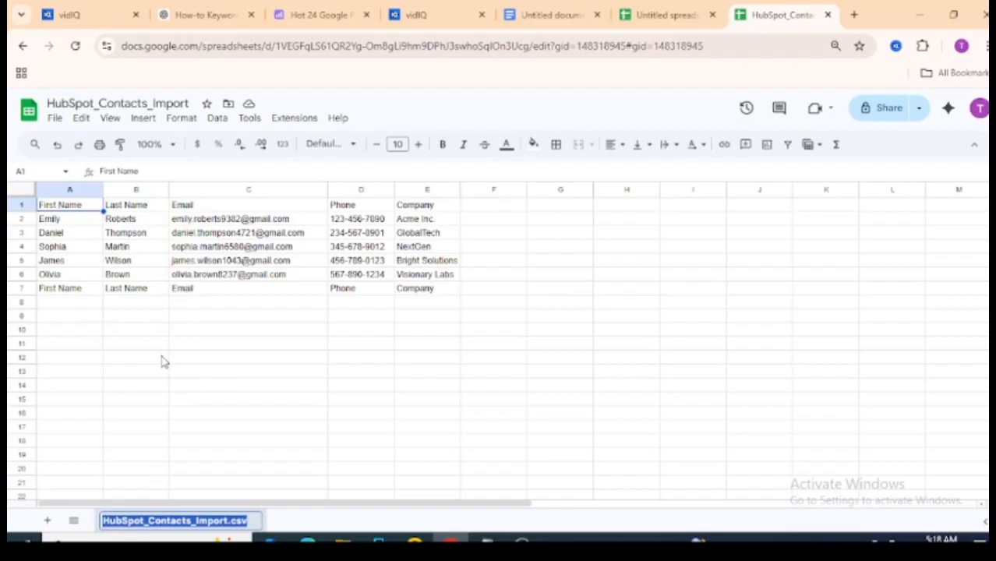
right_click(213, 524)
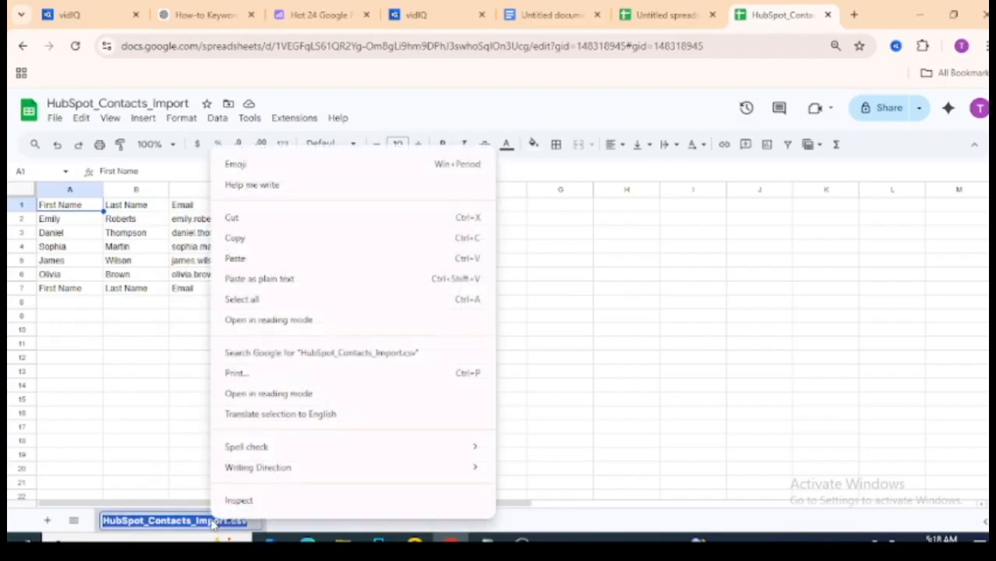
left_click(265, 238)
left_click(277, 445)
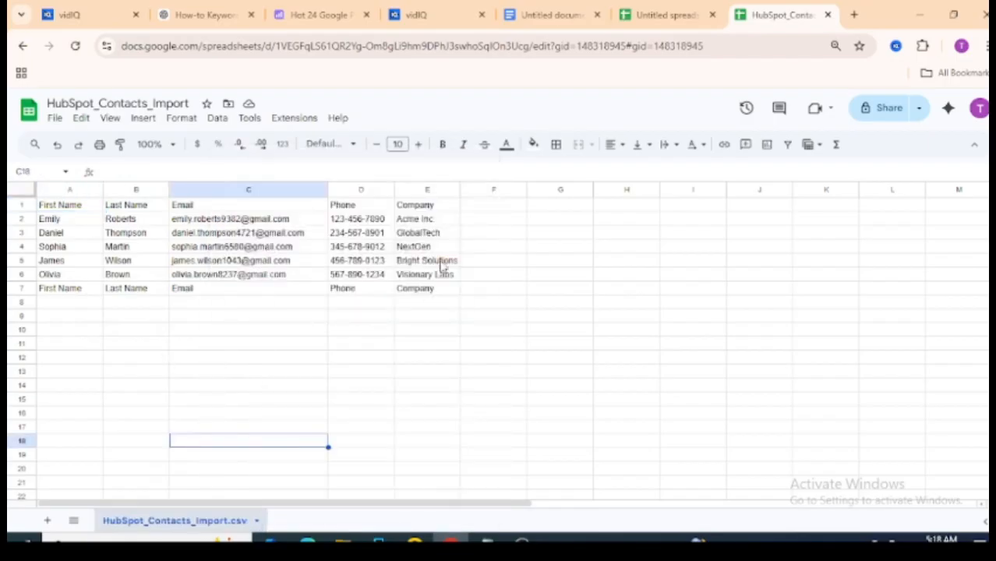
left_click(569, 6)
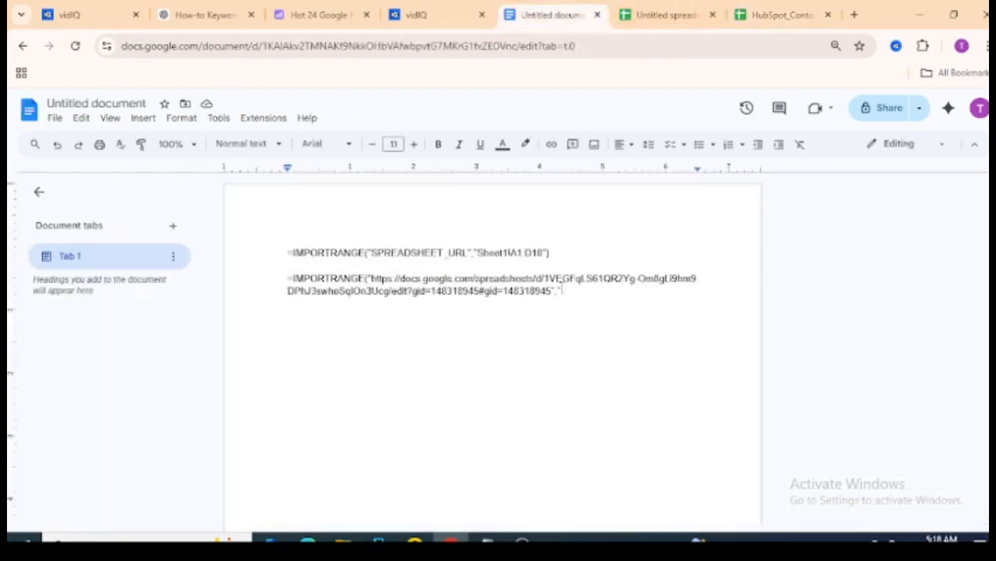
key("ctrl+v")
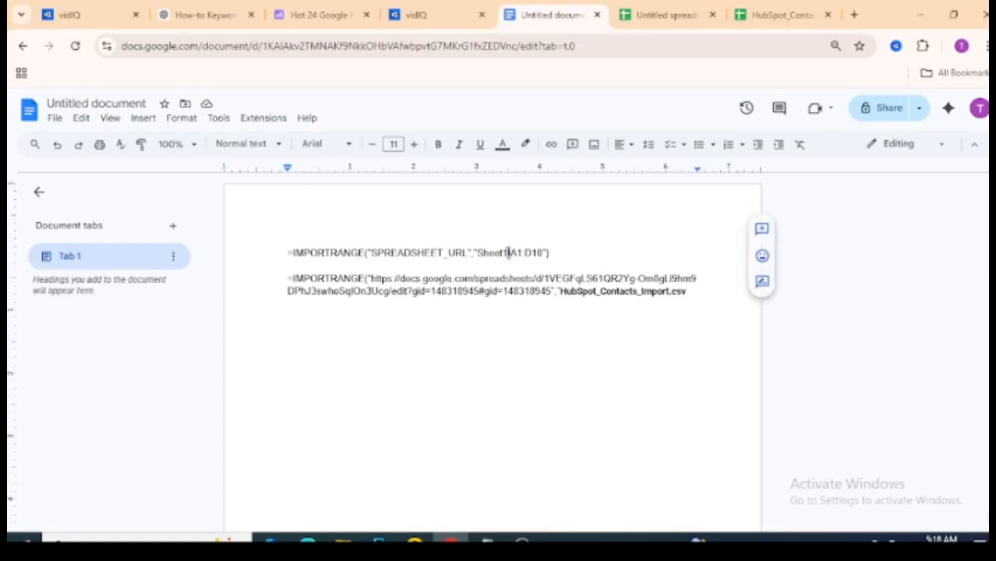
Step: Copy the exclamation mark after Sheet1 in the template formula and open a new browser tab
right_click(508, 252)
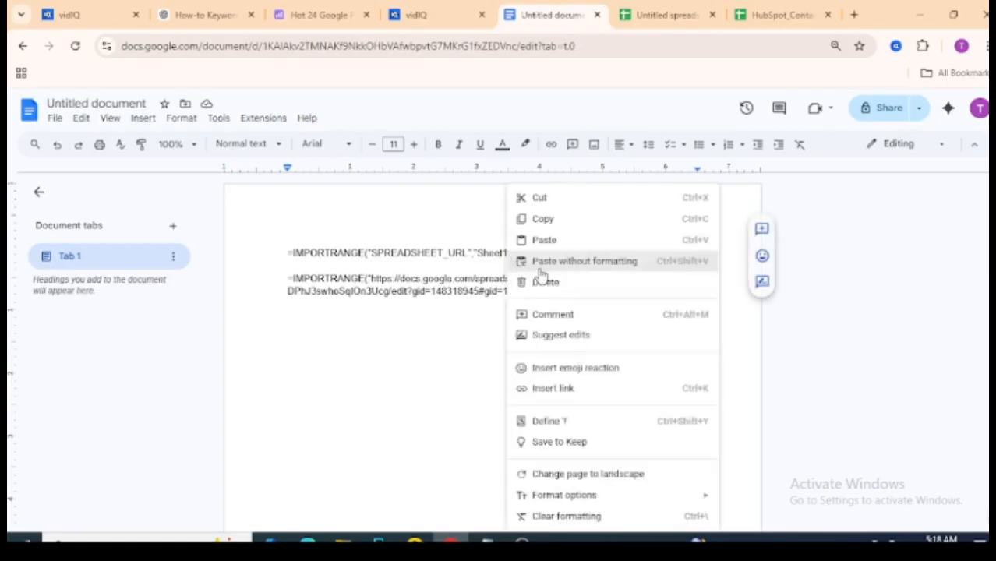
left_click(556, 219)
left_click(853, 14)
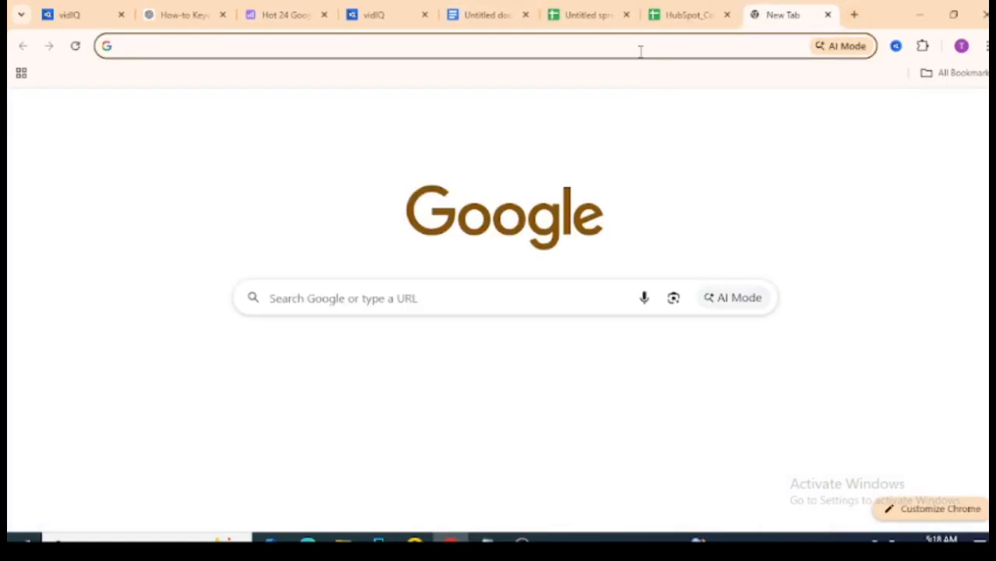
type("WHAT IOS THE")
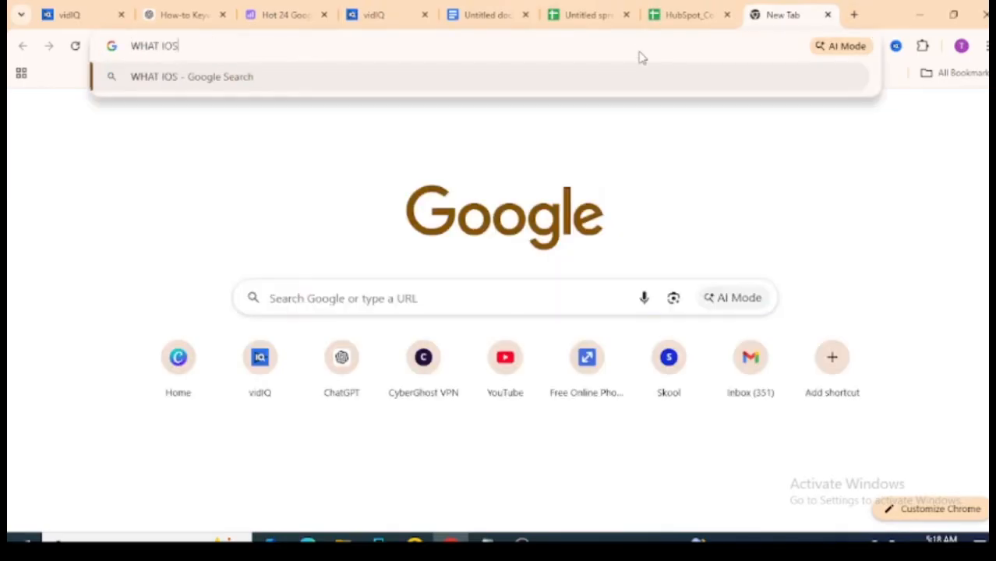
key("BackSpace")
key("BackSpace")
key("BackSpace")
key("BackSpace")
key("BackSpace")
key("BackSpace")
key("BackSpace")
key("BackSpace")
key("BackSpace")
key("BackSpace")
key("BackSpace")
key("BackSpace")
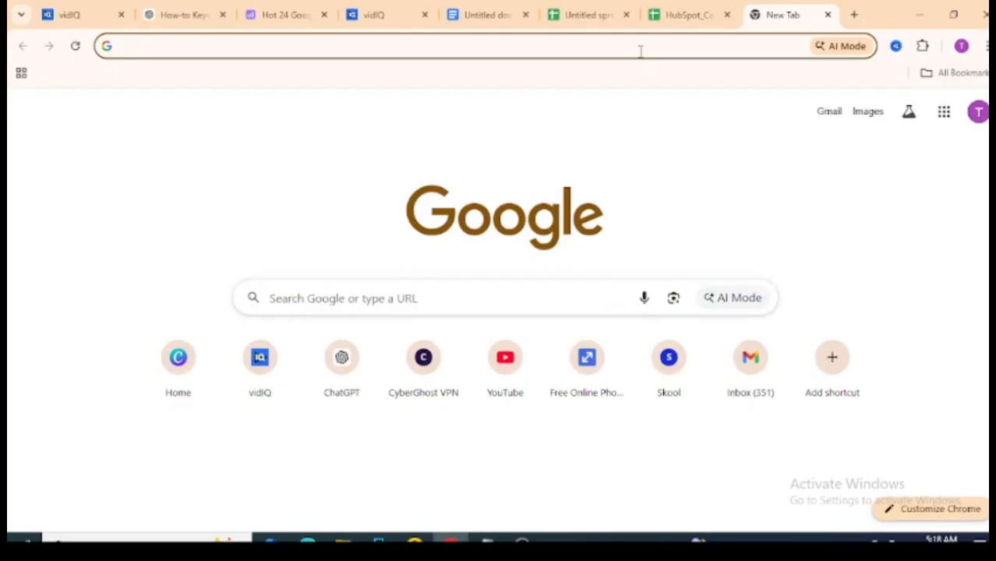
Step: Search Google for "what is the name of this sign !" and expand the related question "What is this sign called (!)?"
type("what i")
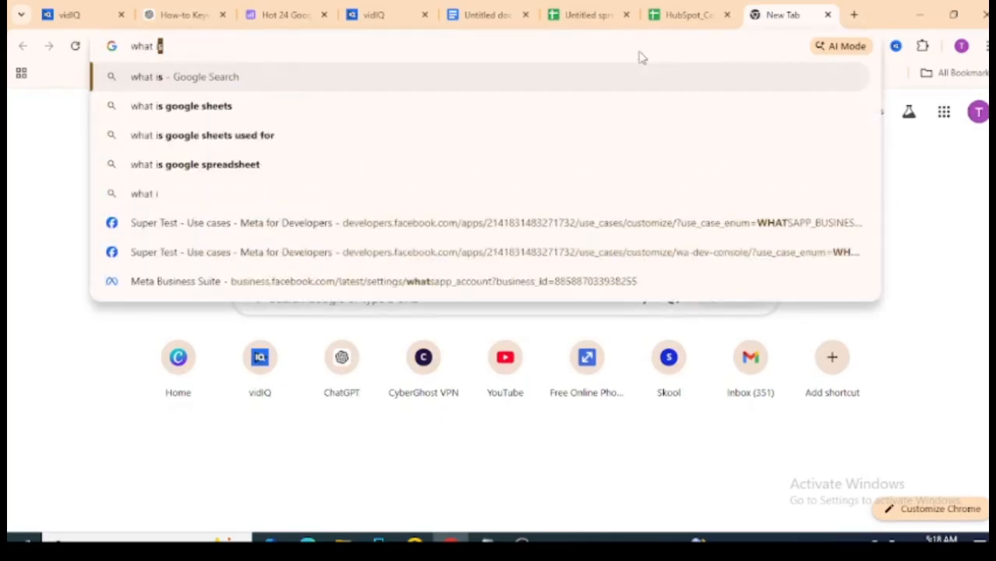
type("s the name ")
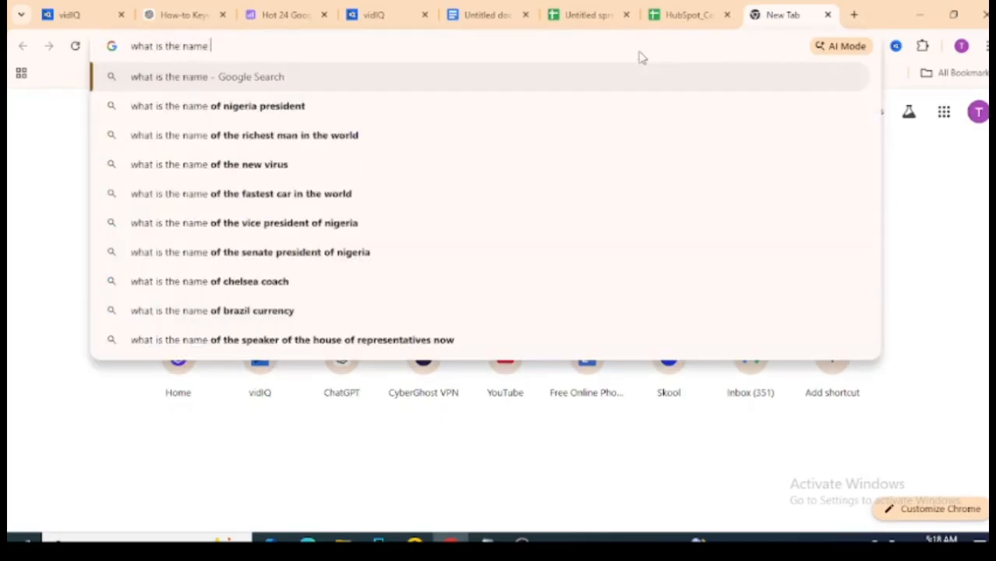
type("of this s")
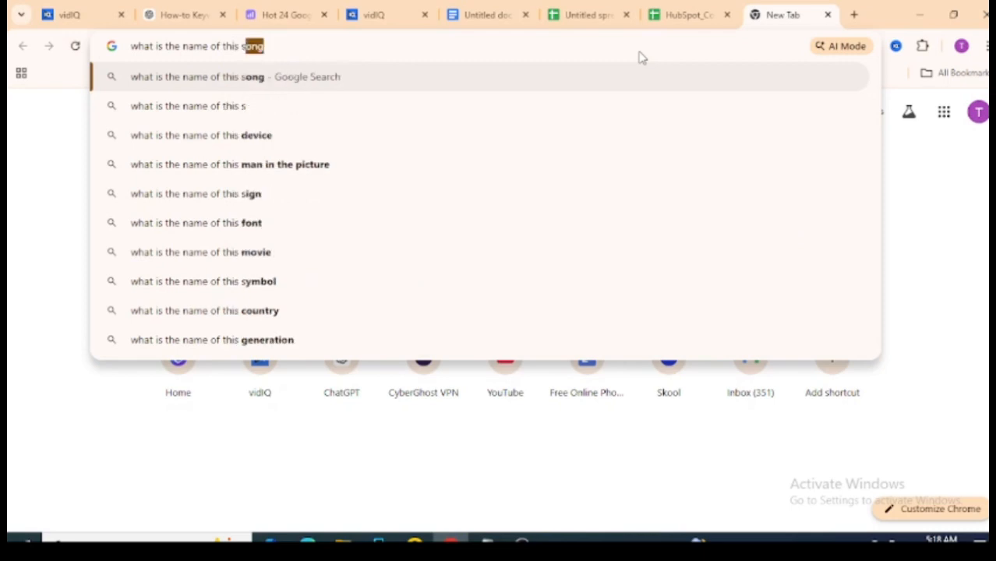
type("ign |")
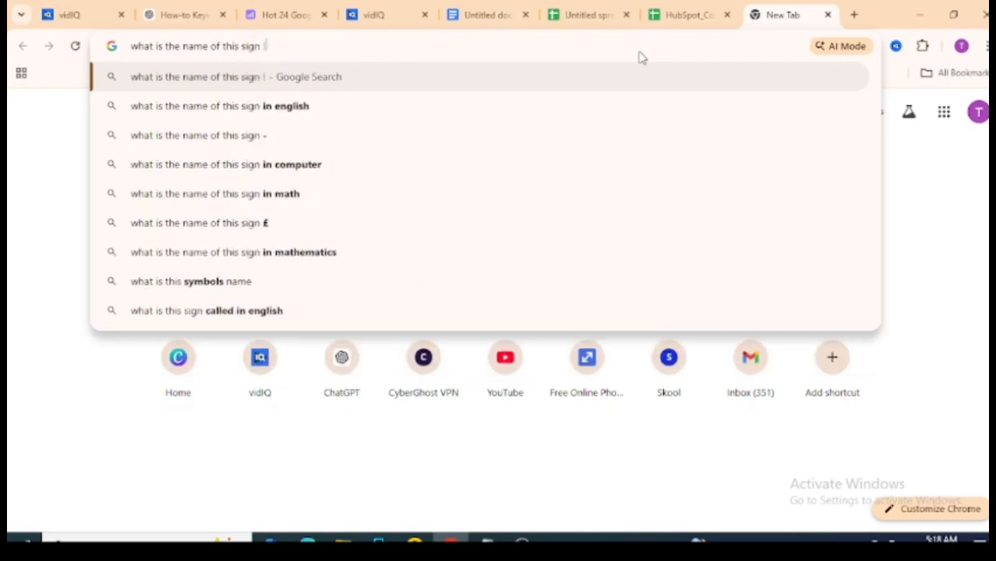
key("Return")
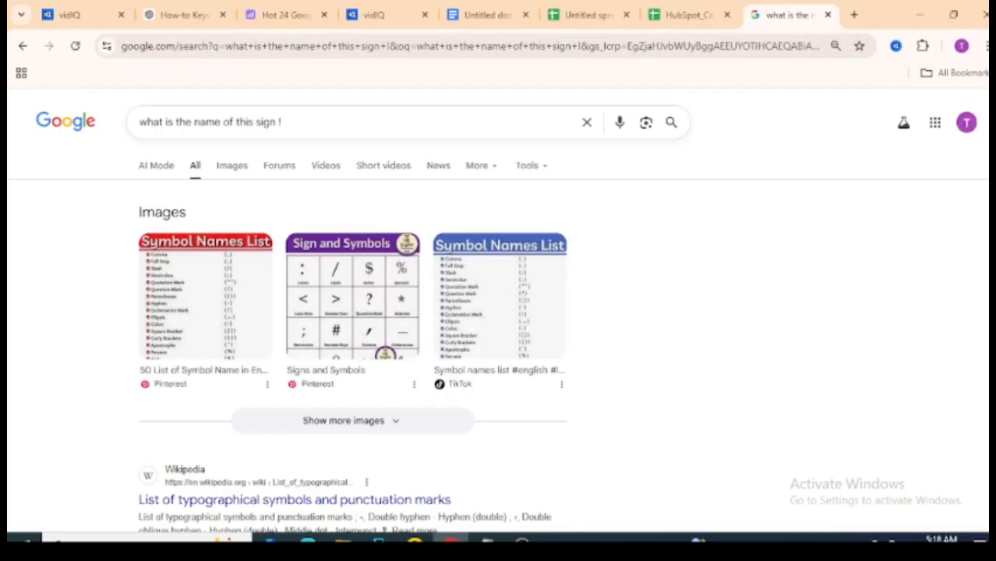
scroll(498, 312, "down", 3)
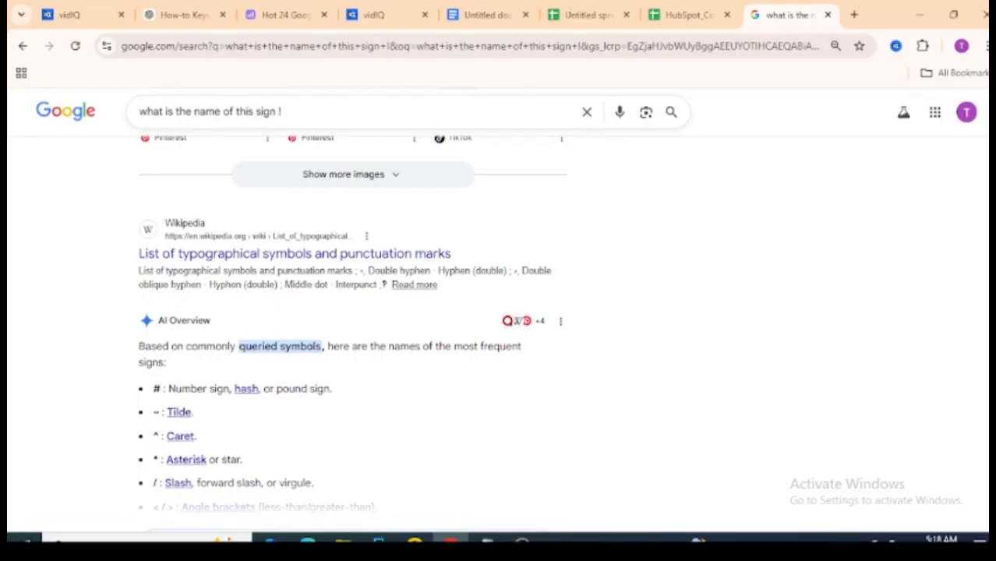
scroll(352, 332, "down", 3)
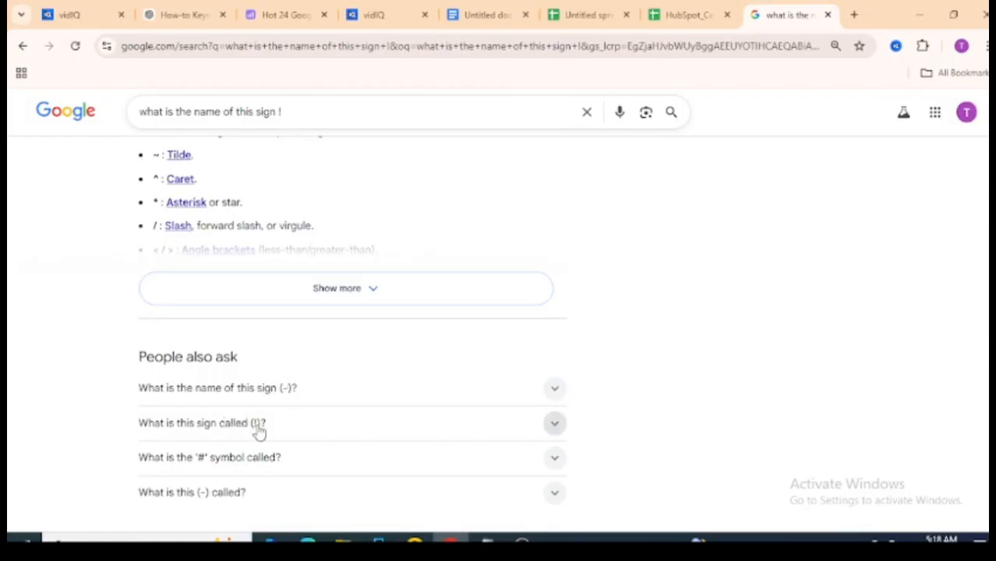
left_click(350, 431)
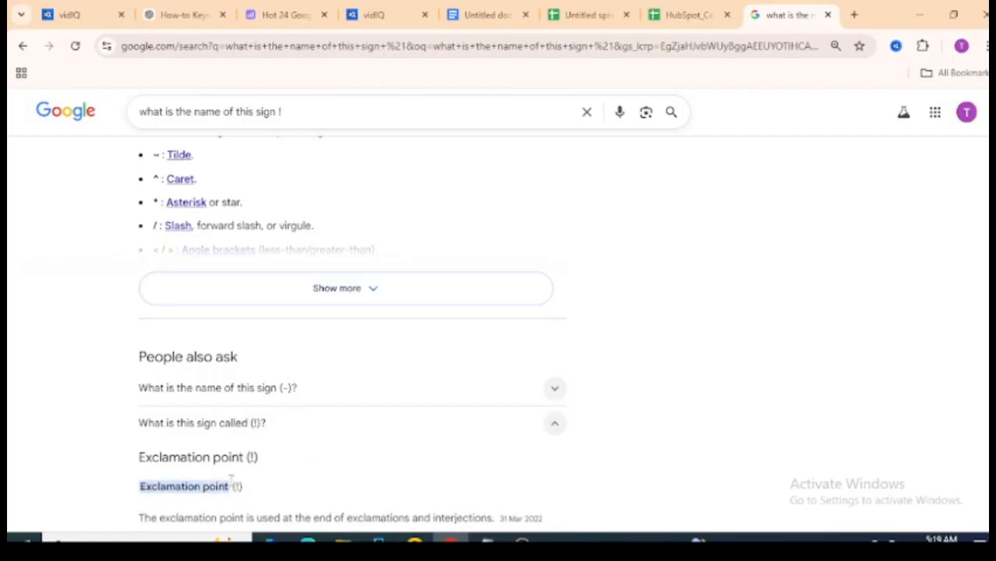
Step: In the document, remove the trailing space after HubSpot_Contacts_Import.csv in the new formula and add an exclamation mark
left_click(499, 17)
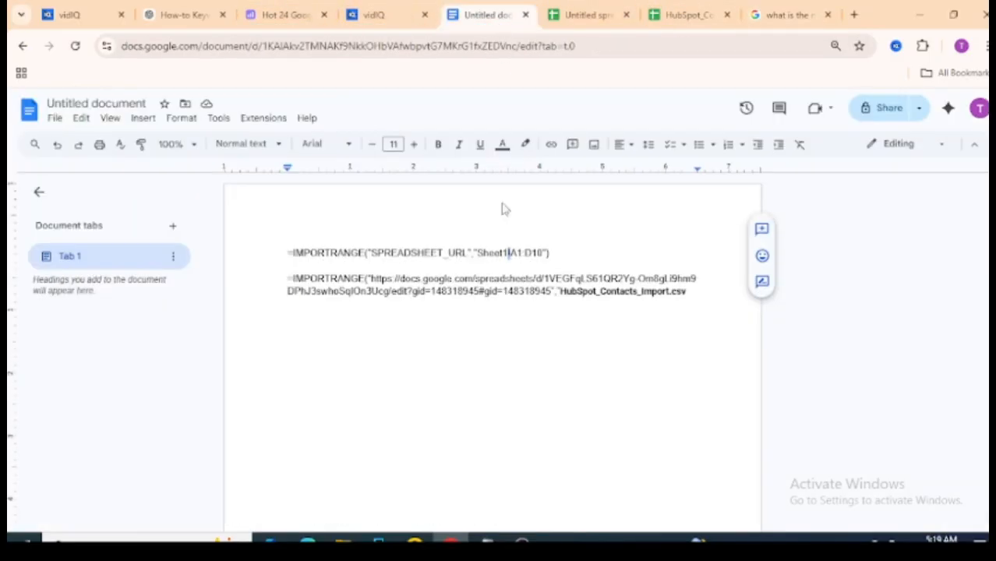
left_click(699, 294)
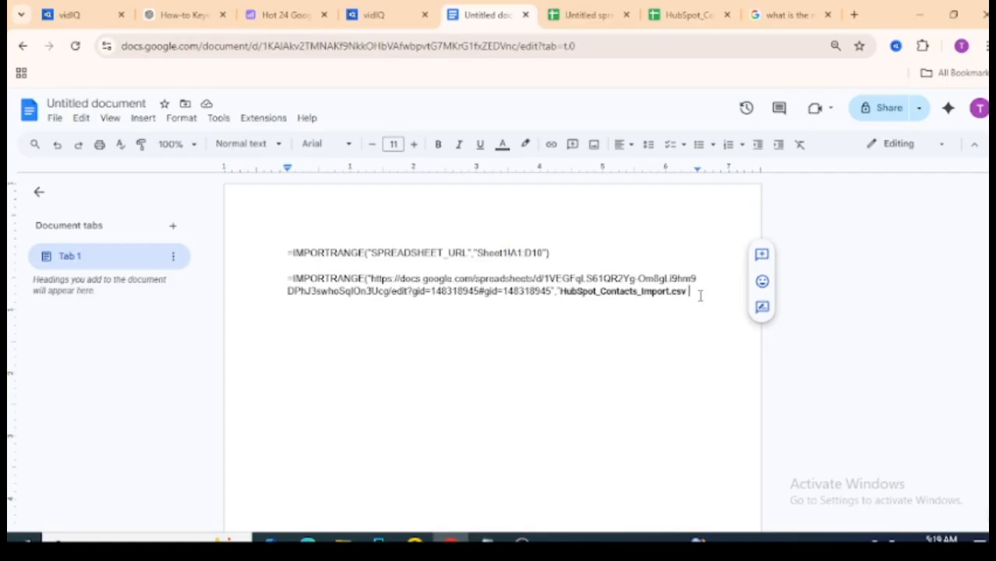
key("BackSpace")
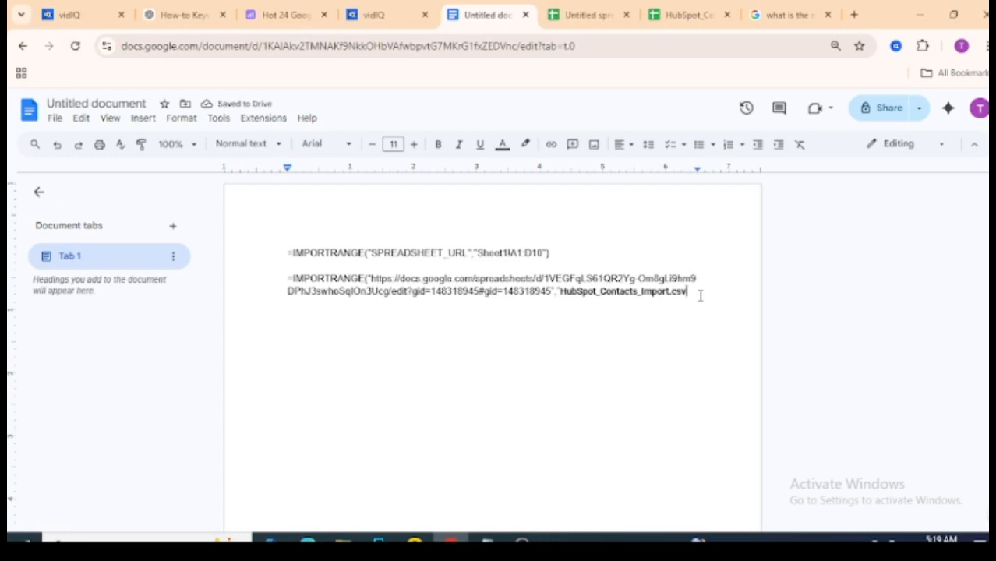
type("\"")
Step: Locate the contact data's range to replace the template's A1:D10, filling First Name from A1 down to A6 and selecting E7
left_click_drag(511, 252, 546, 254)
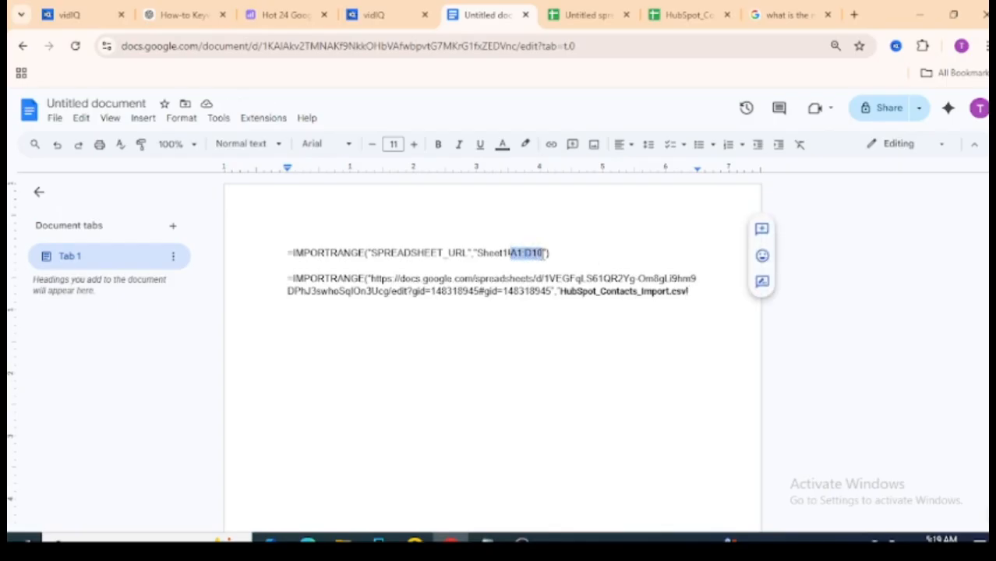
left_click(683, 11)
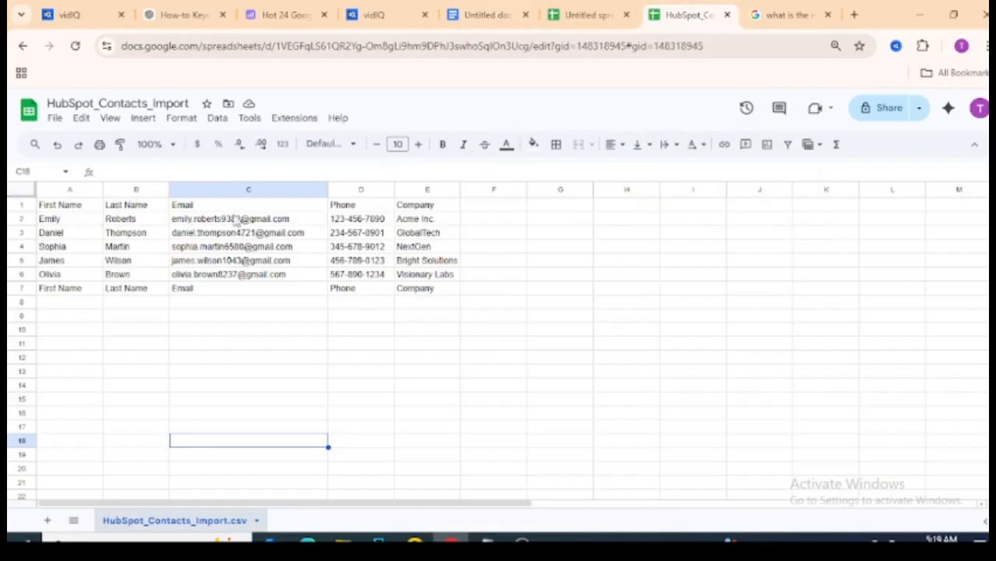
left_click(56, 207)
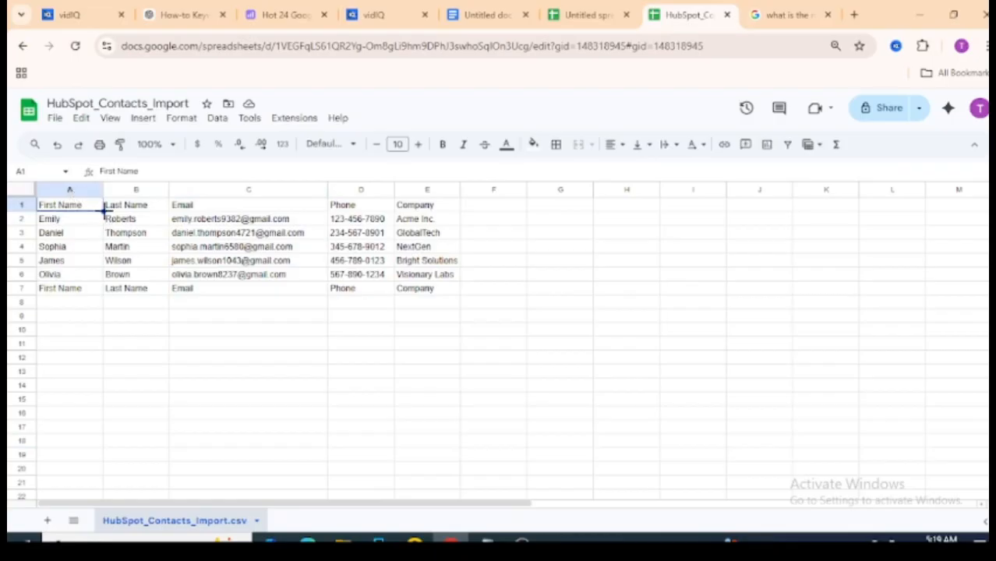
left_click_drag(104, 211, 94, 274)
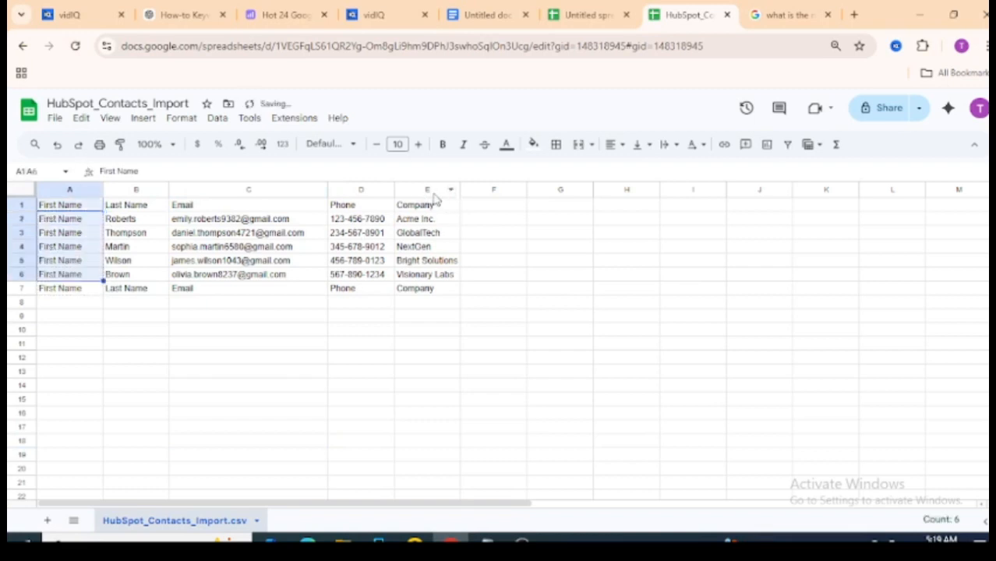
left_click(447, 290)
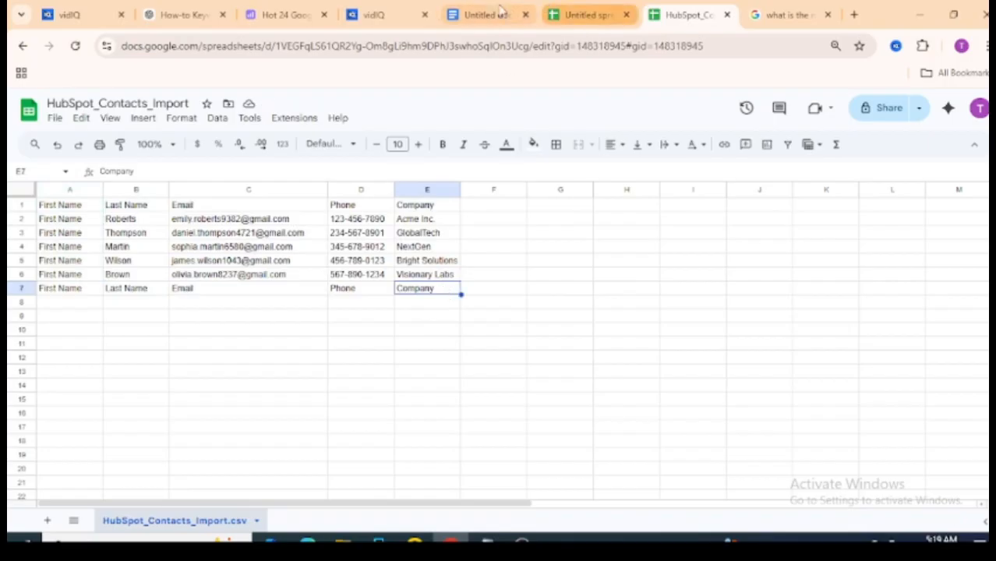
Step: Compare the template formula's A1:D10 range with the first and last cells of the data in the contacts spreadsheet
left_click(487, 14)
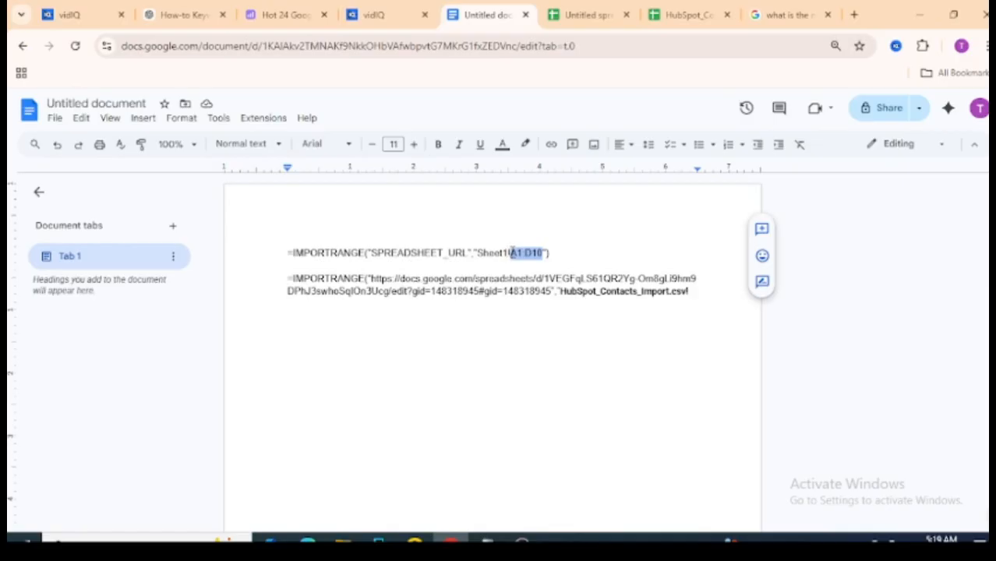
left_click(704, 8)
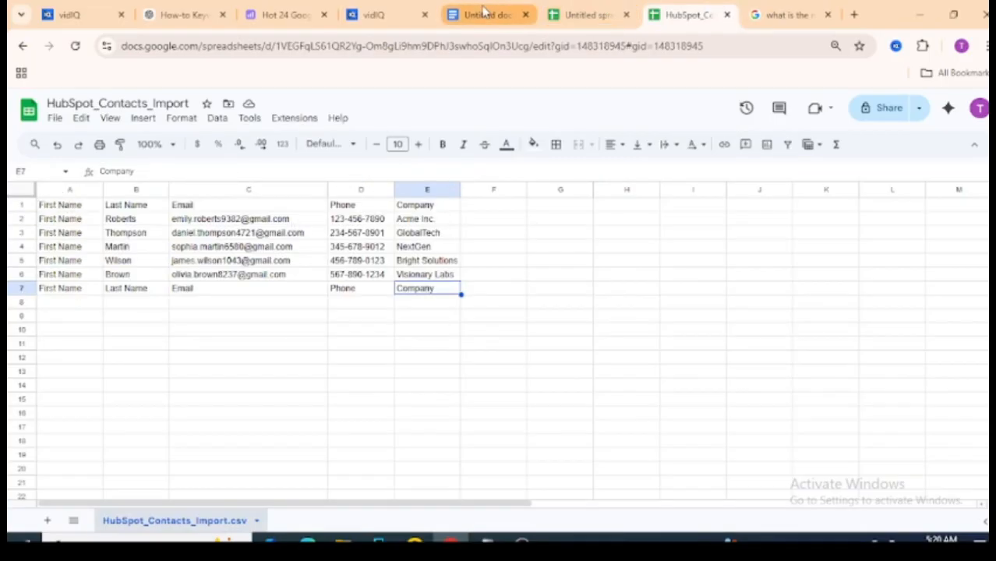
left_click(483, 12)
left_click(705, 14)
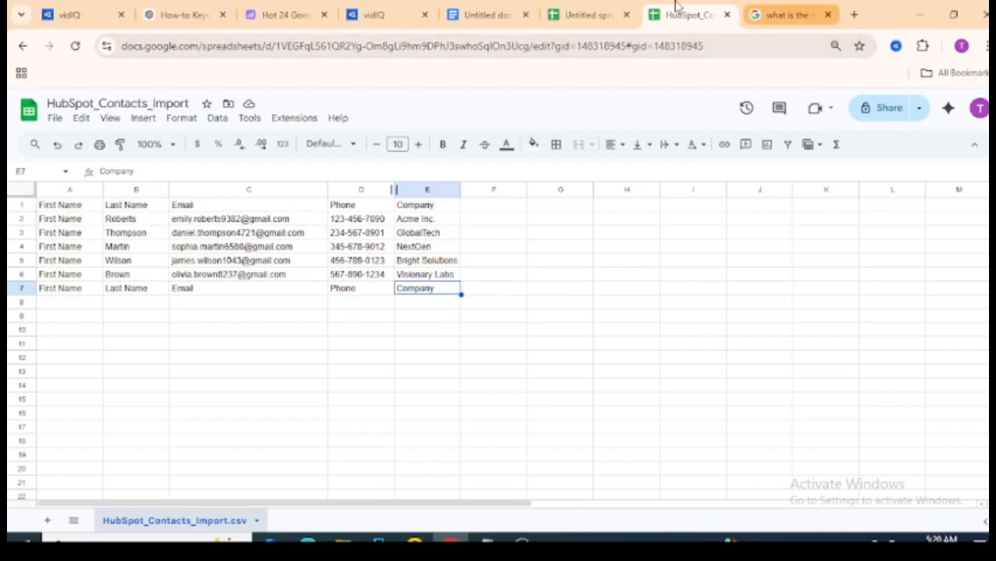
Step: Complete the new formula in the document with the range A1:E7, a closing quotation mark and a closing parenthesis
left_click(515, 16)
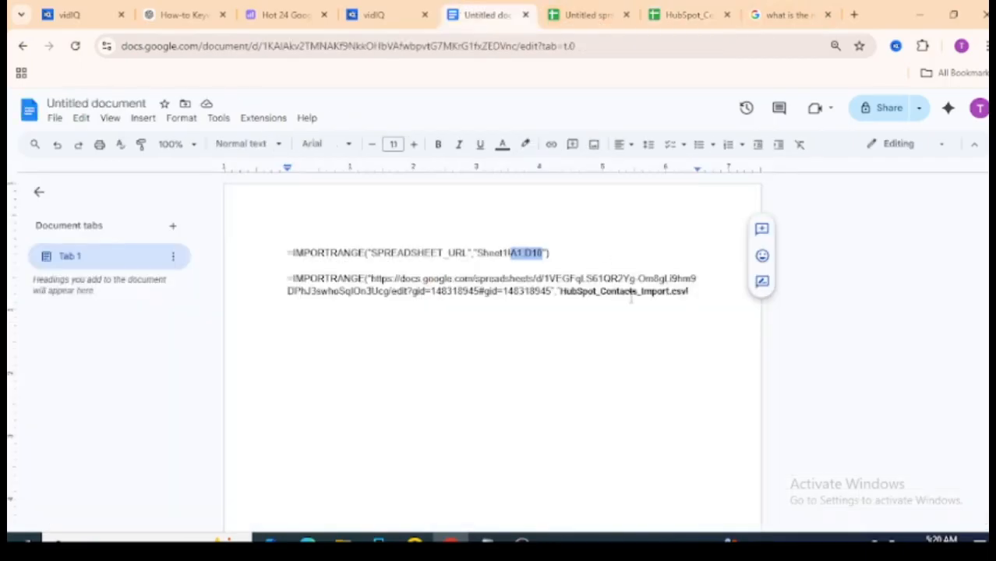
left_click(697, 292)
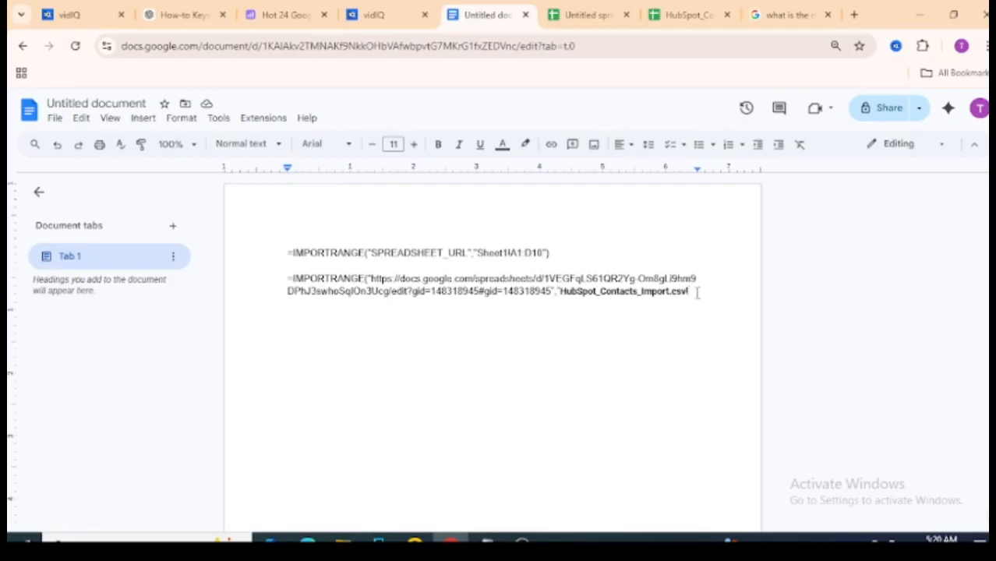
type("!A1:E7")
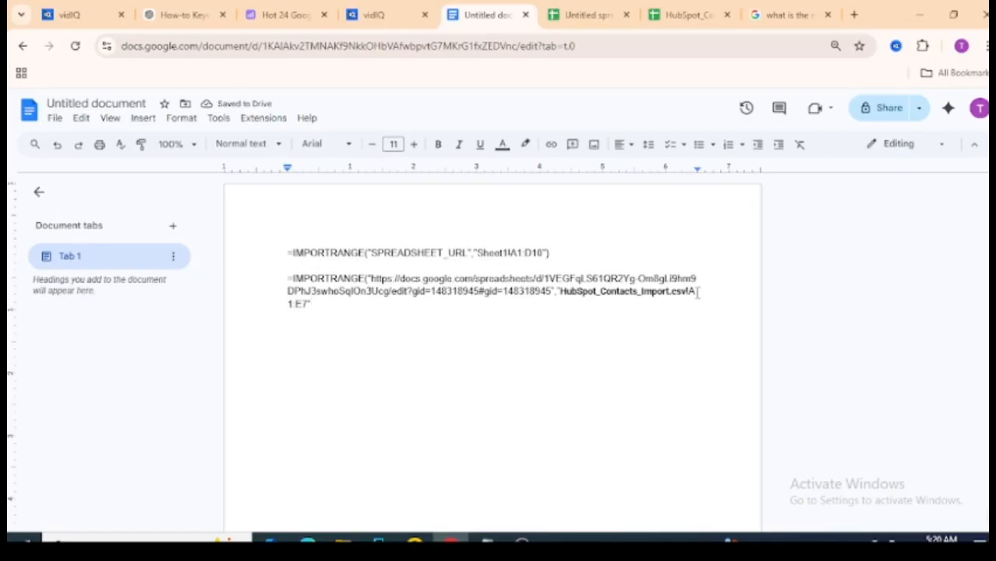
type("\")")
Step: Copy the whole new IMPORTRANGE formula from the document and enter it in cell A1 of the untitled spreadsheet
triple_click(311, 305)
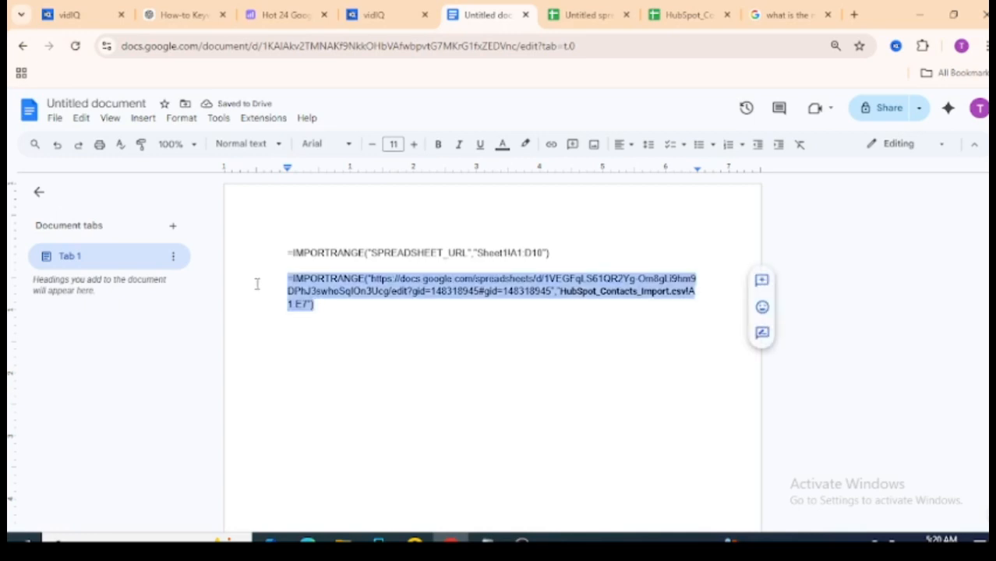
right_click(323, 281)
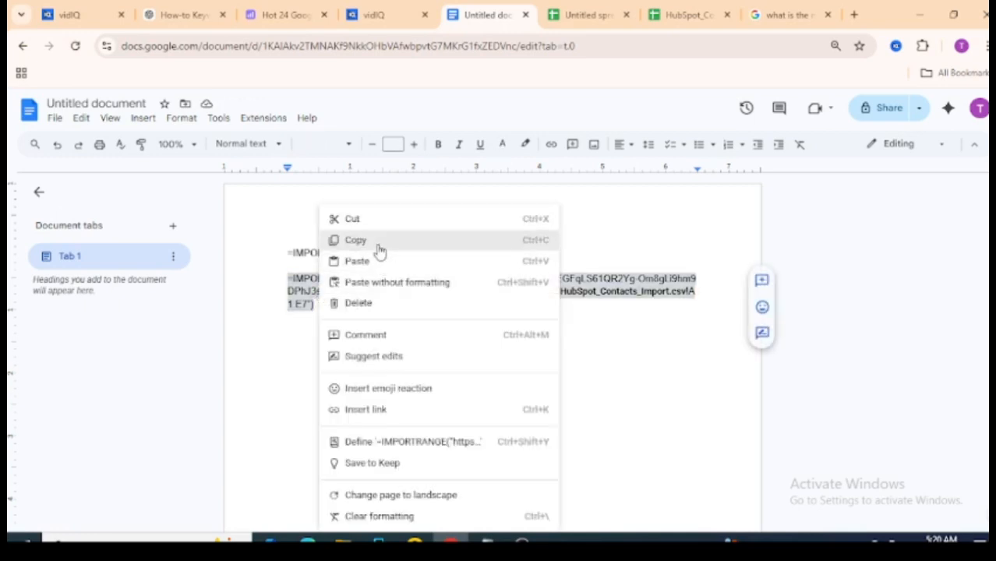
left_click(378, 250)
left_click(689, 14)
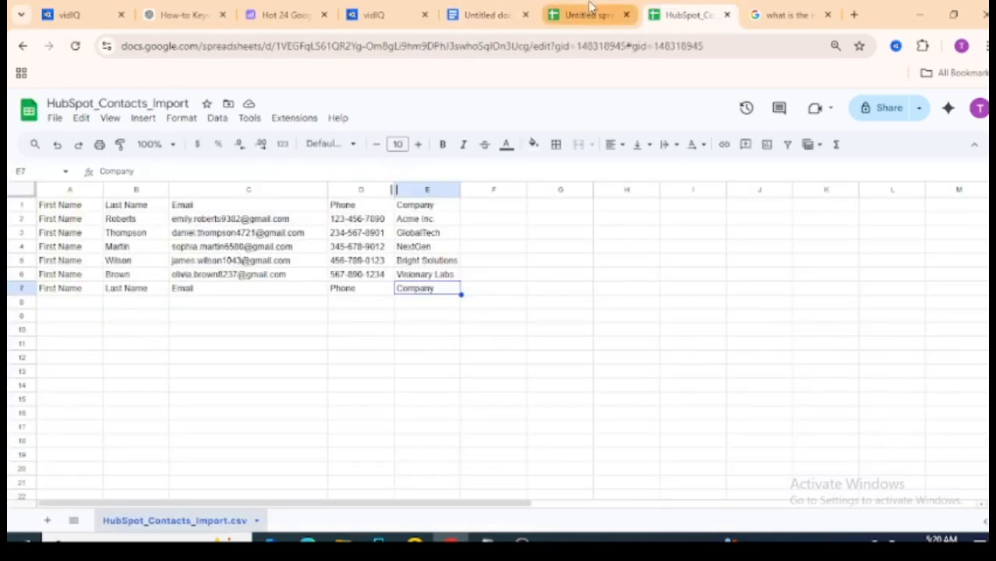
left_click(589, 14)
double_click(173, 207)
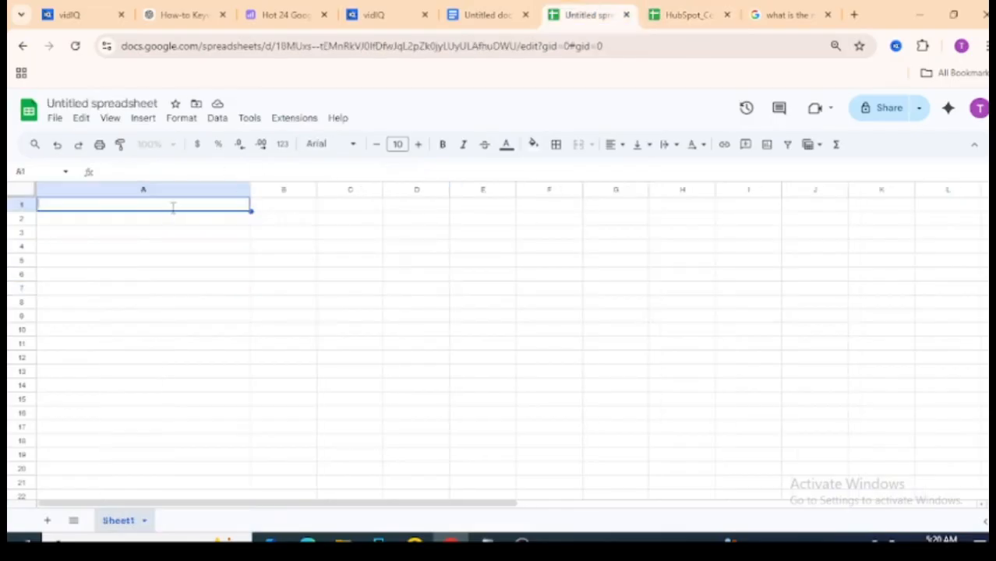
key("ctrl+v")
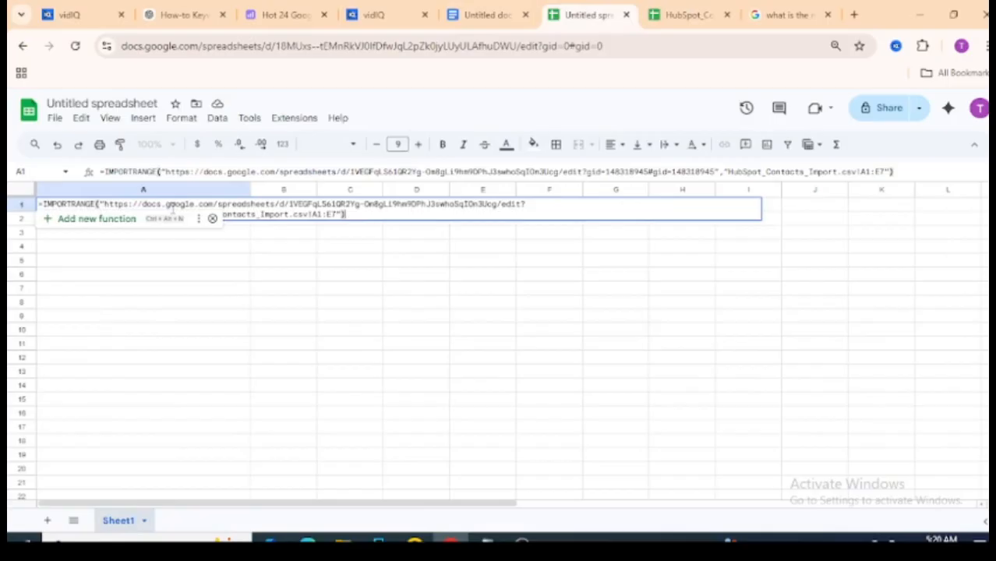
key("Return")
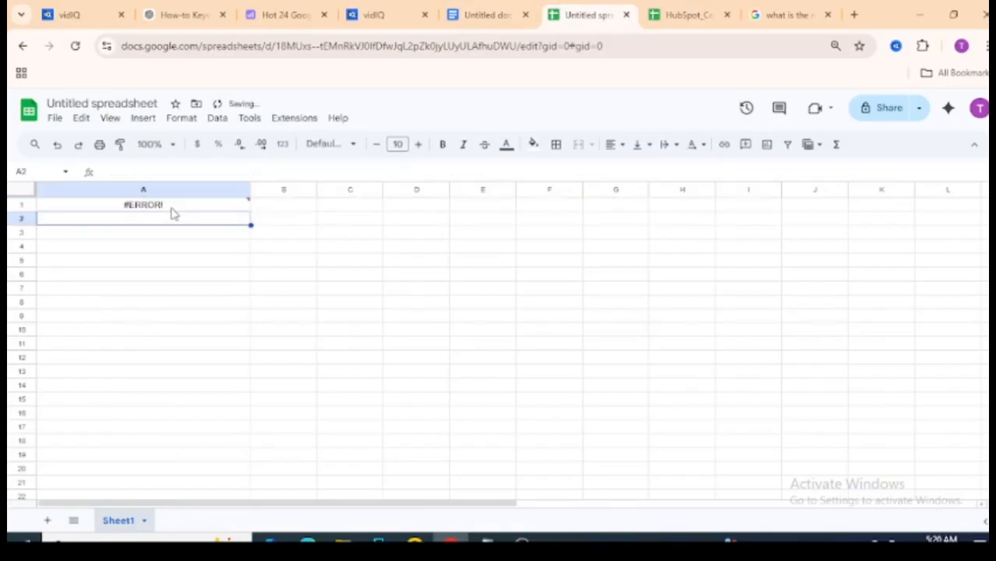
Step: Try the IMPORTRANGE formula in A1 without the .csv extension in the HubSpot_Contacts_Import sheet name
left_click(244, 204)
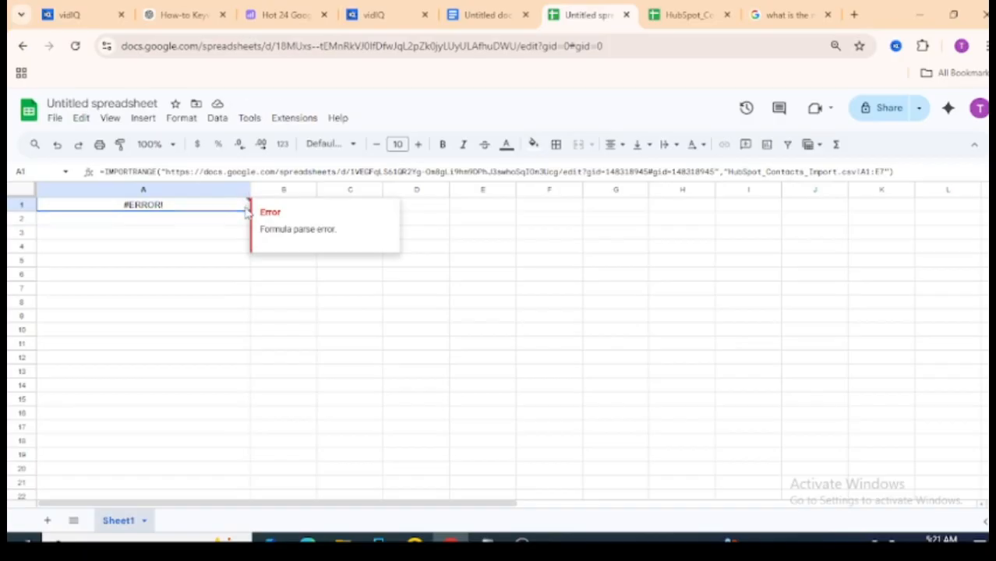
double_click(246, 204)
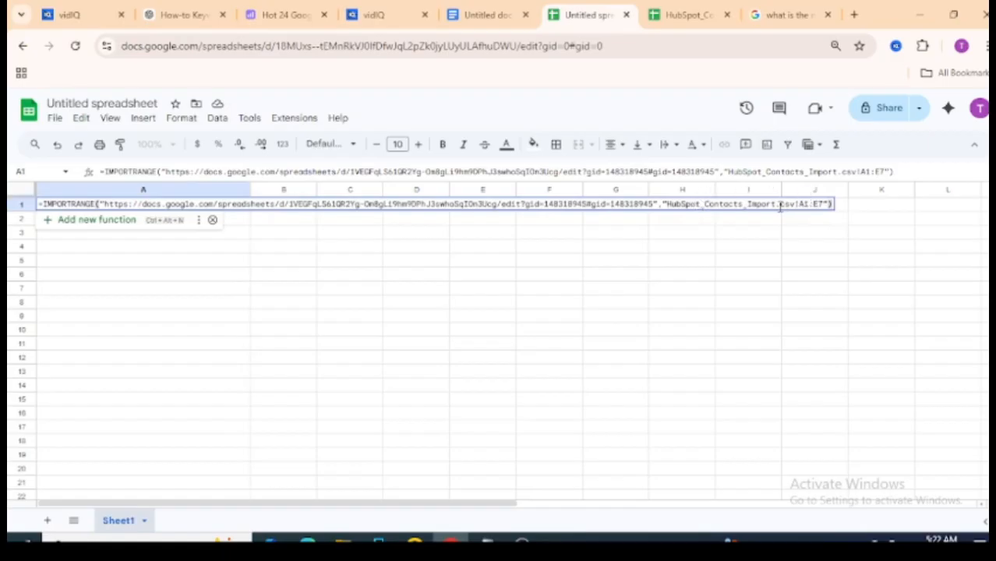
left_click_drag(776, 203, 792, 204)
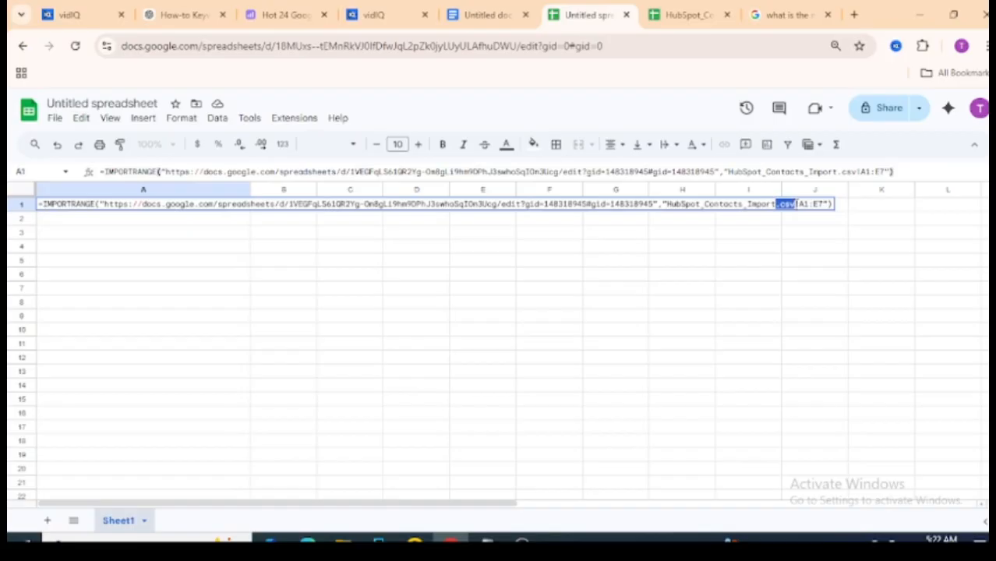
key("BackSpace")
key("Return")
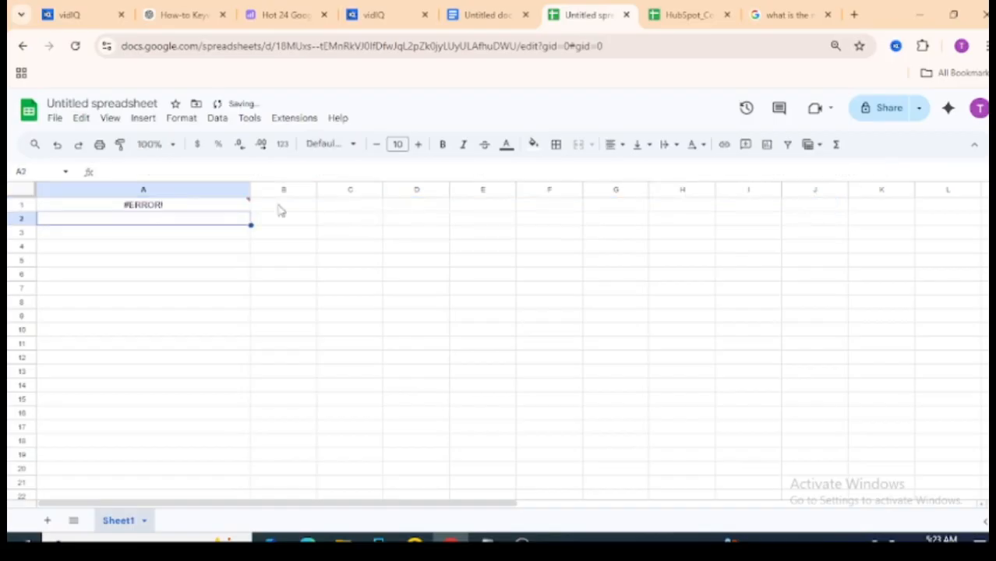
Step: Reopen the formula in A1 and restore .csv after HubSpot_Contacts_Import
triple_click(239, 206)
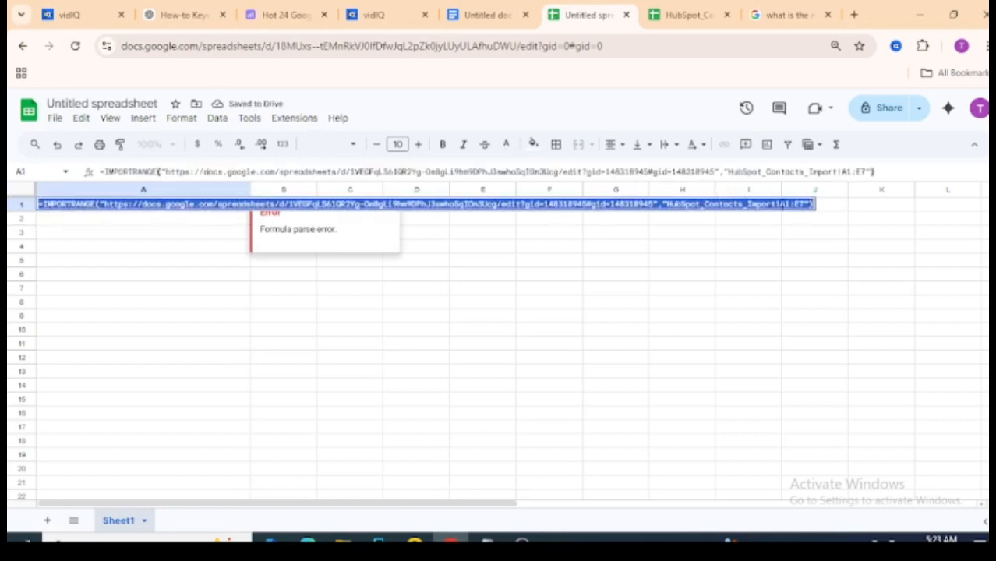
left_click(776, 204)
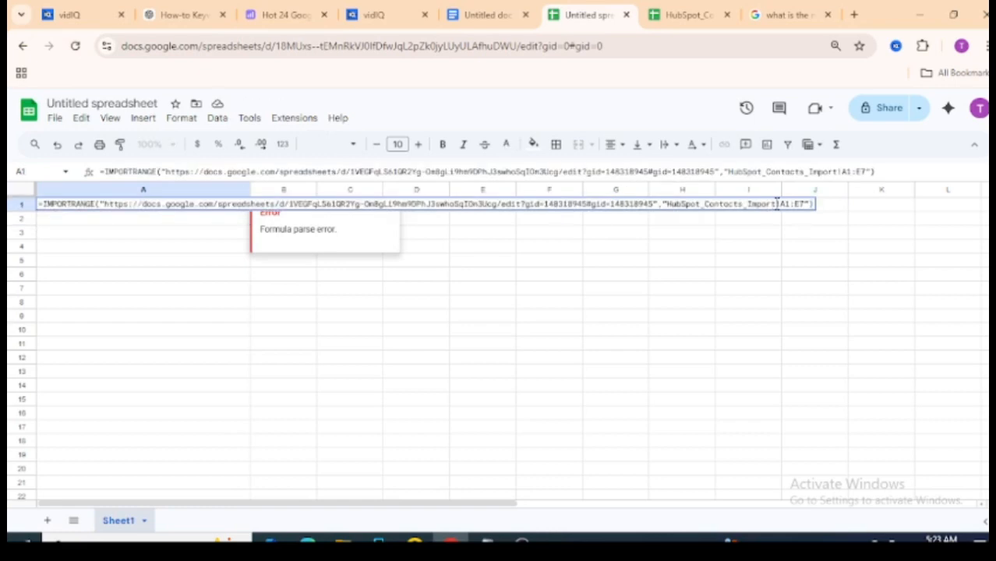
type(".csv")
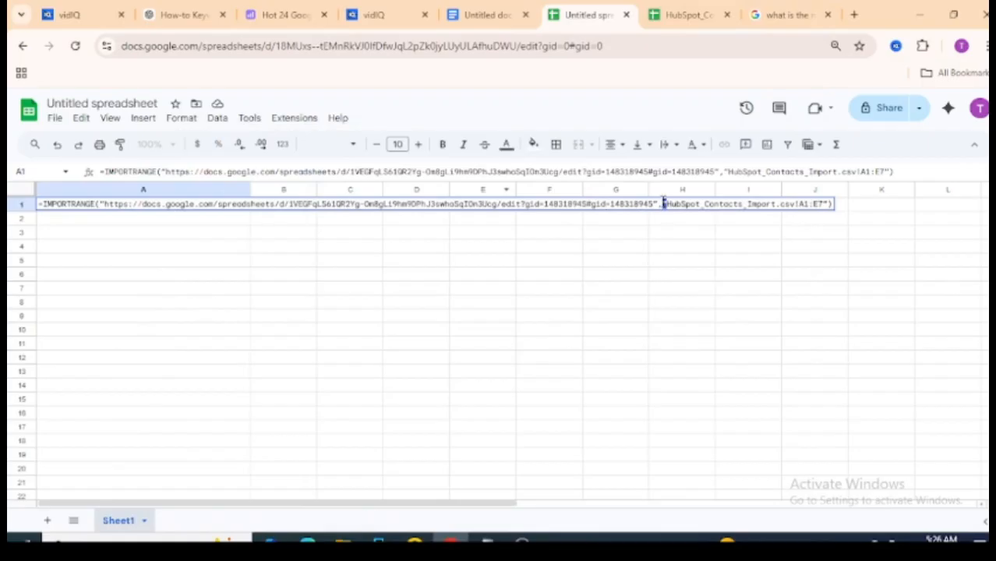
Step: In the document, compare the opening quotation marks before Sheet1 and HubSpot_Contacts_Import, and copy the template's quotation mark
left_click(487, 15)
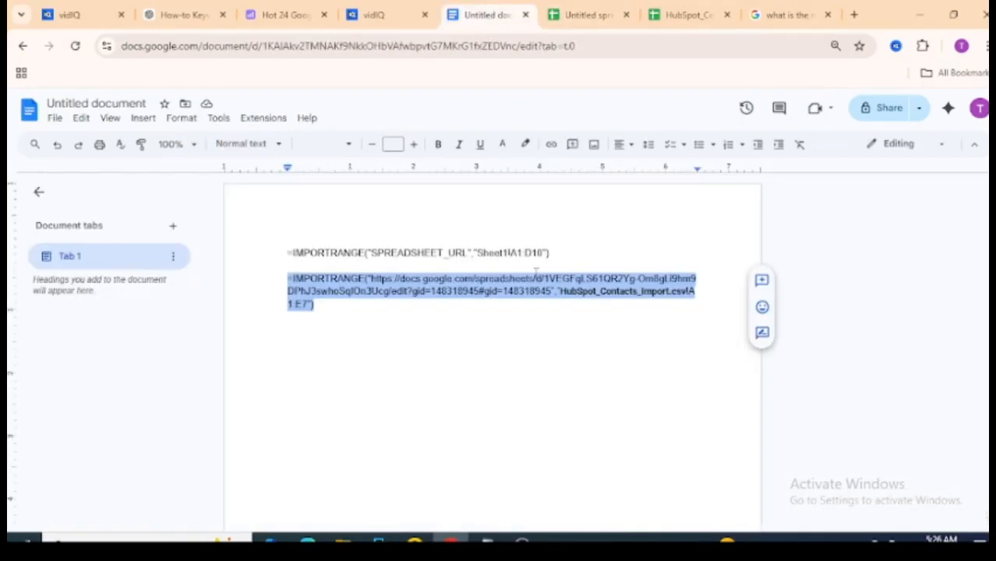
left_click(511, 278)
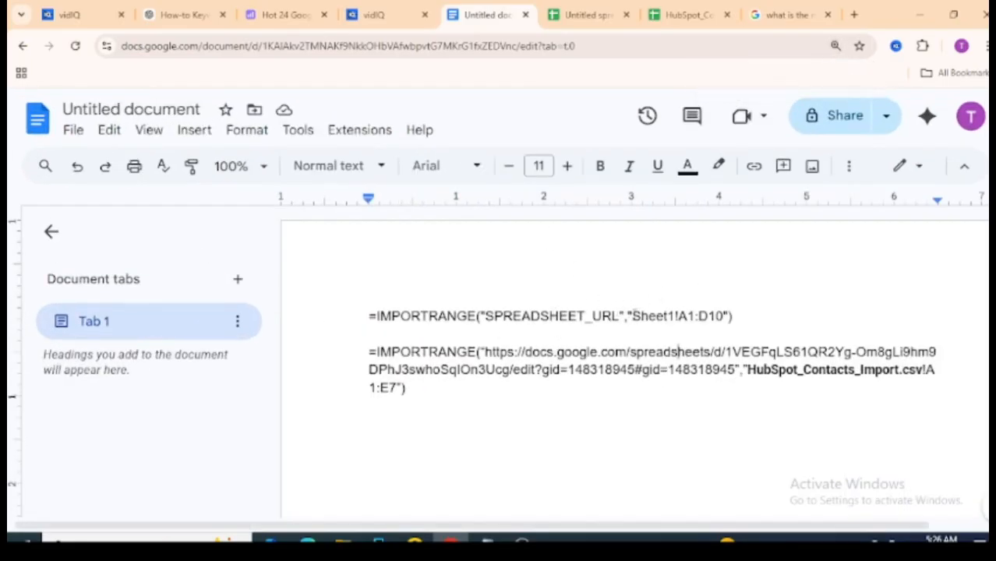
left_click_drag(632, 315, 627, 315)
type("\"")
left_click_drag(741, 369, 746, 369)
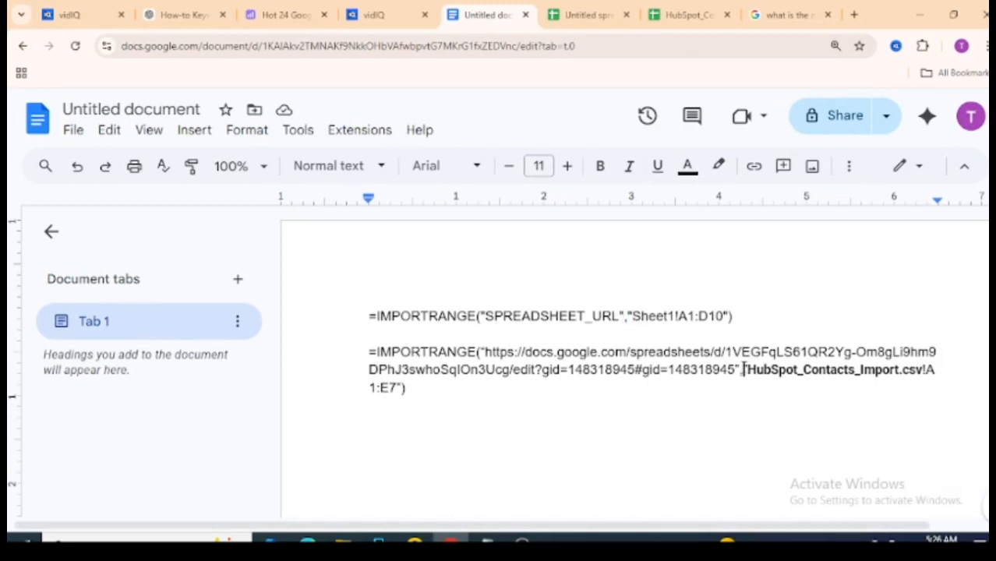
left_click_drag(628, 313, 634, 314)
right_click(630, 315)
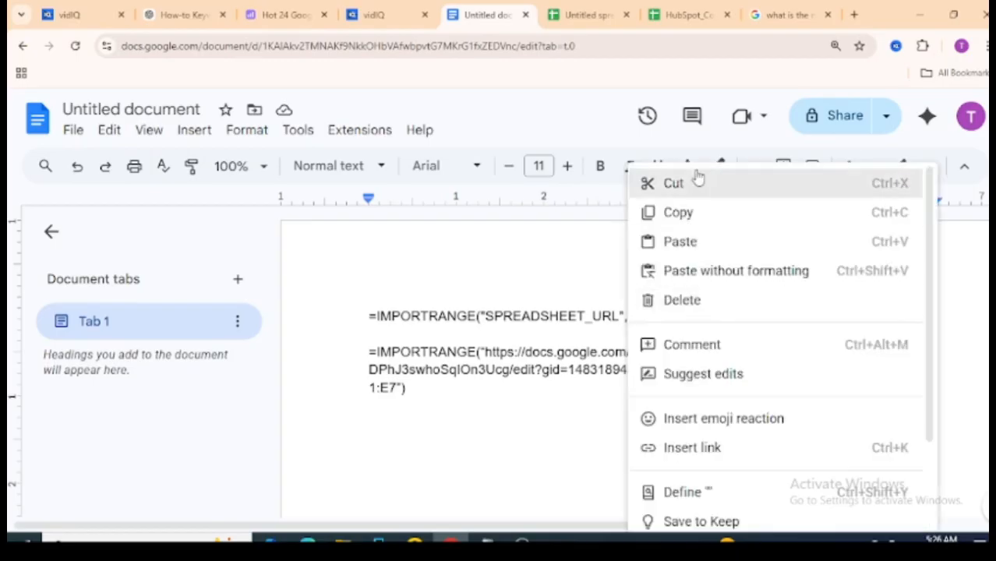
left_click(703, 205)
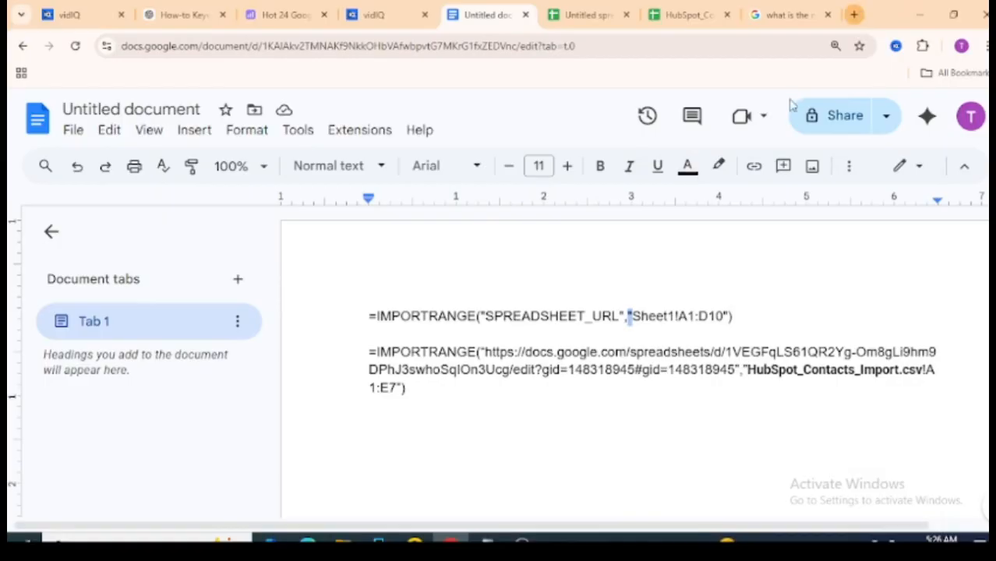
key("ctrl+minus")
key("ctrl+minus")
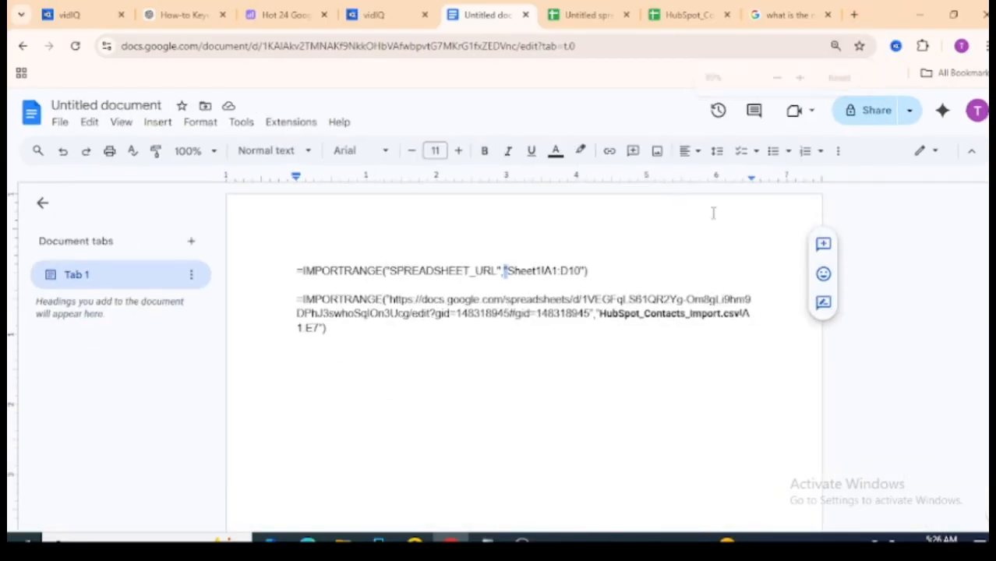
key("ctrl+plus")
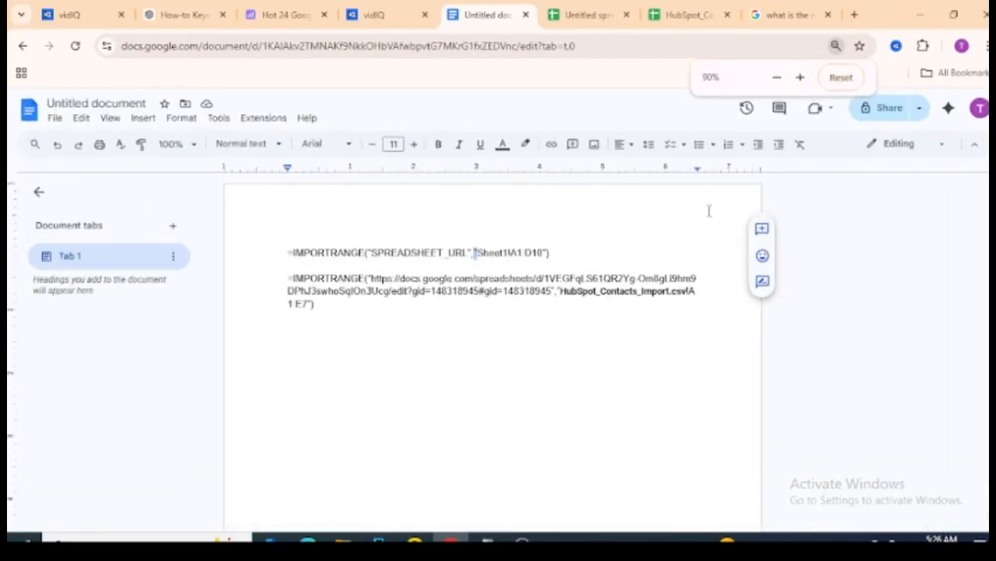
Step: Search Google for straight quotation marks and highlight the straight double quote in the AI Overview
left_click(814, 15)
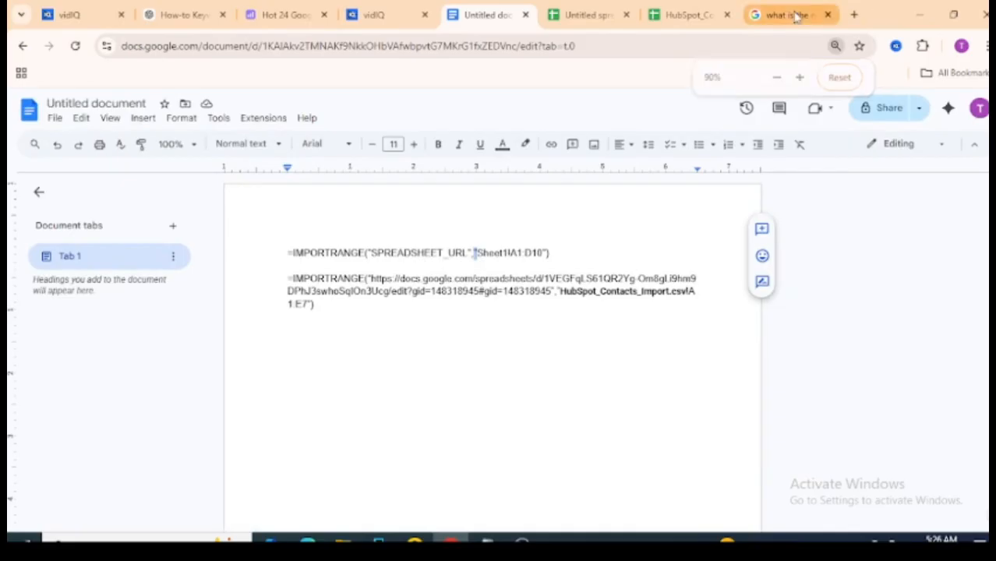
left_click(434, 46)
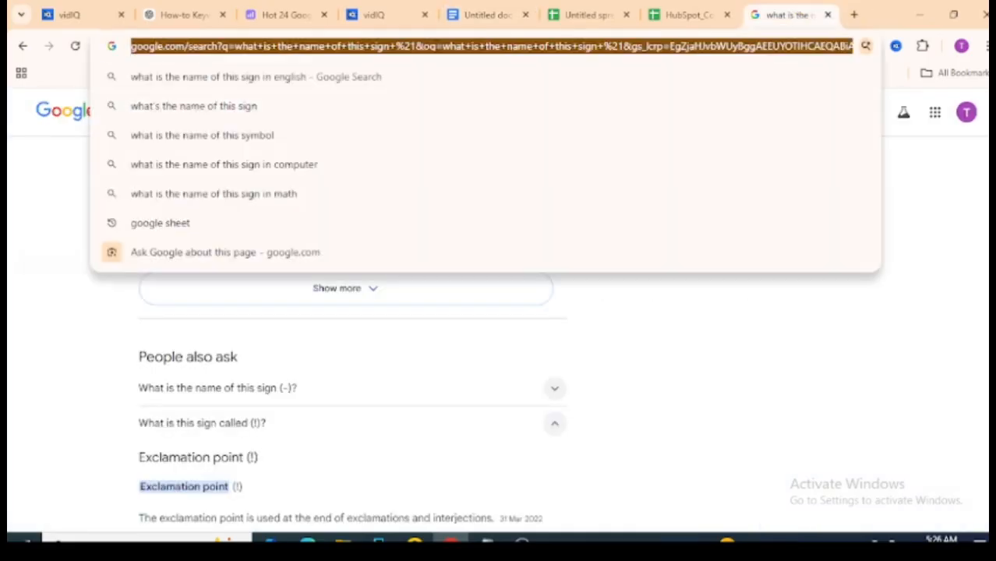
type("straight")
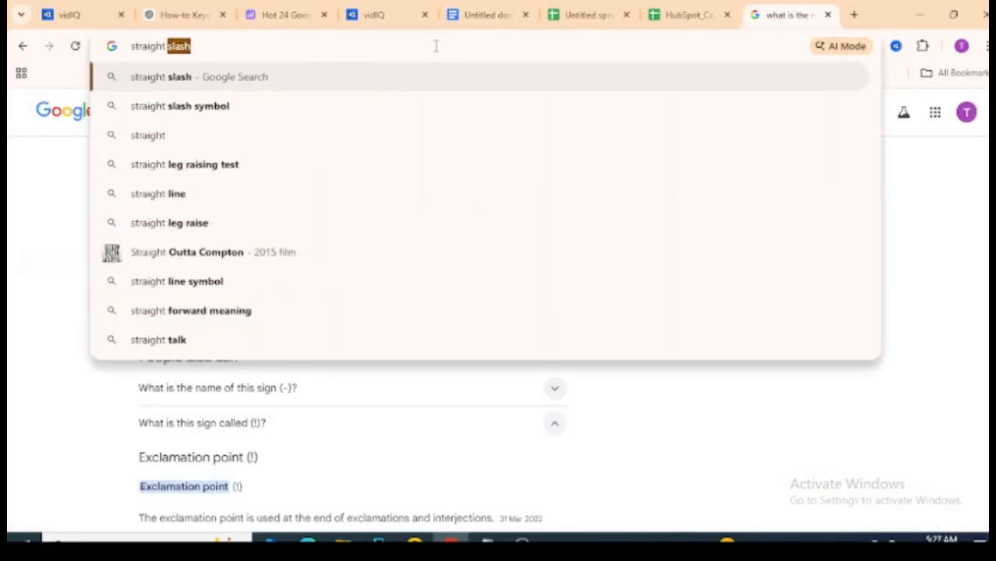
type(" c")
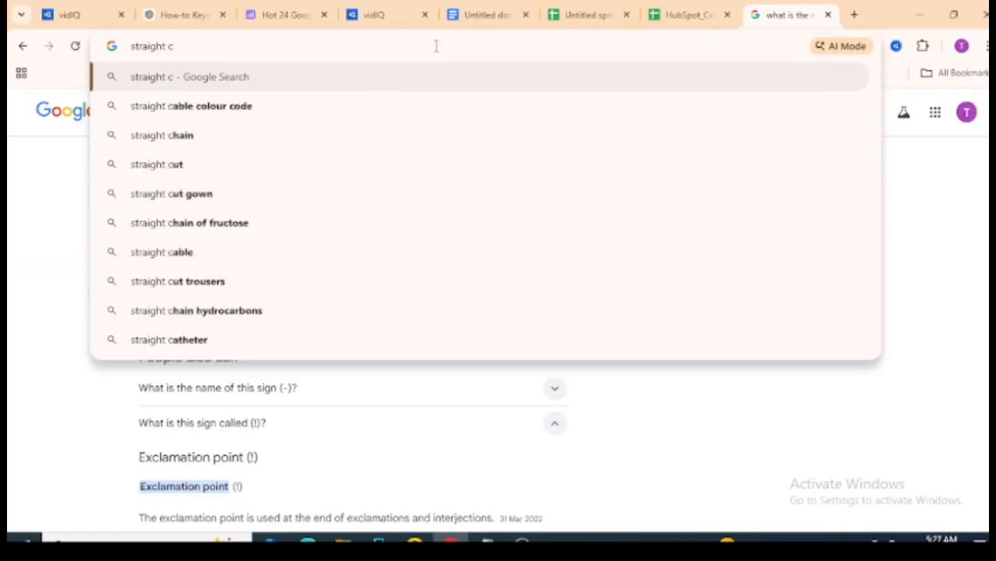
key("BackSpace")
type("quatio")
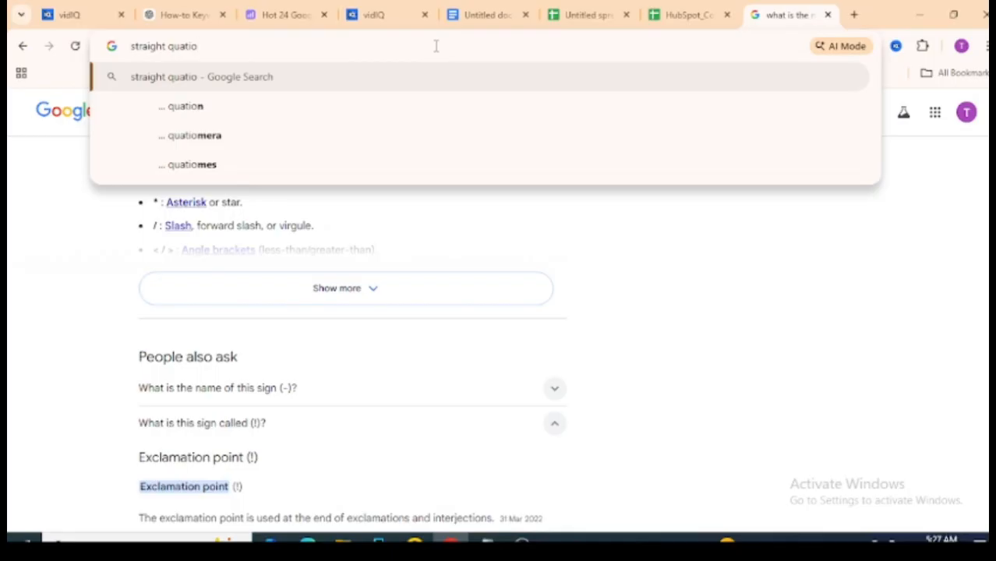
key("BackSpace")
key("BackSpace")
type("at")
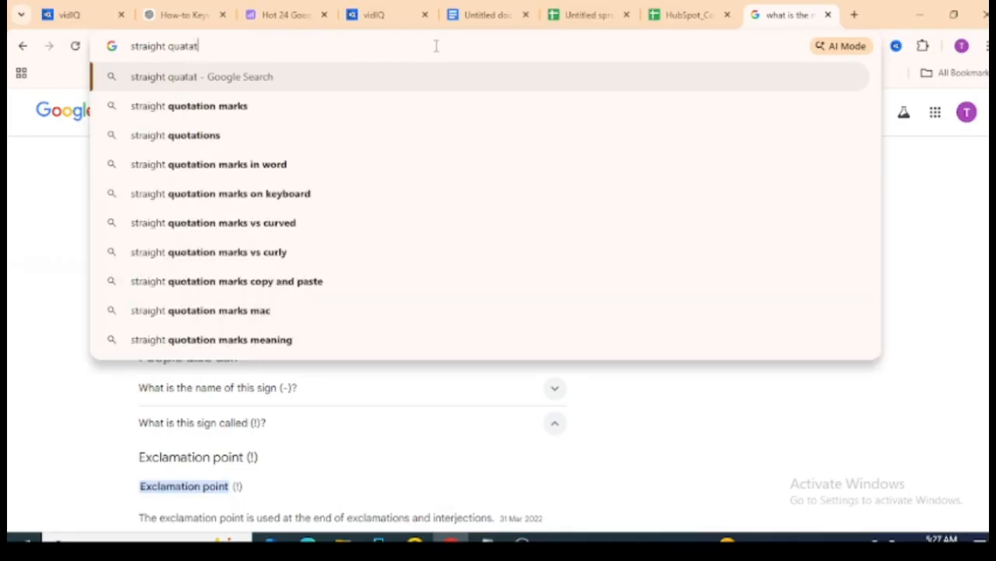
type("ion")
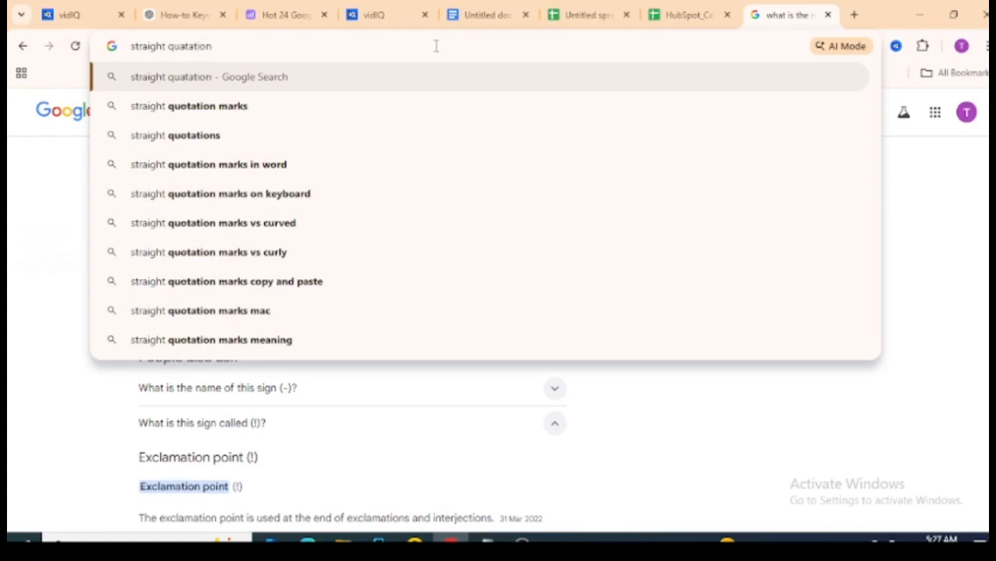
left_click(366, 102)
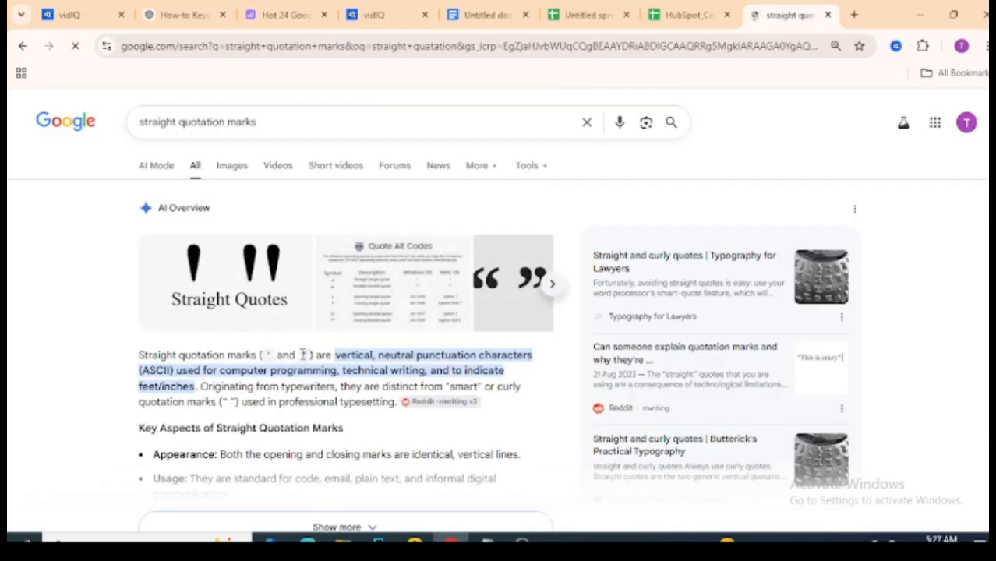
left_click_drag(301, 356, 310, 357)
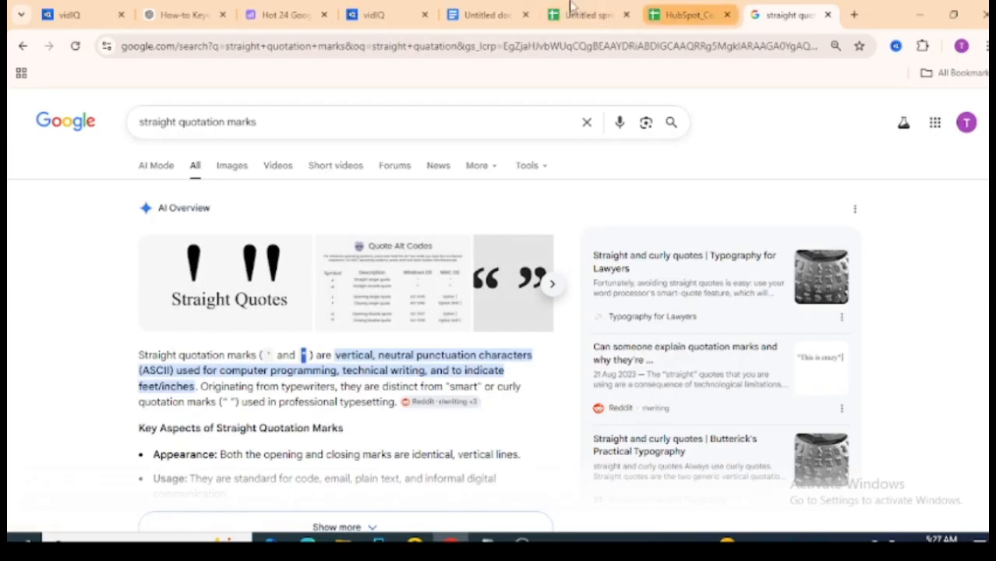
Step: Copy the template's straight quotation mark from the document and replace all quotation marks in A1's IMPORTRANGE formula with straight ones
left_click(475, 14)
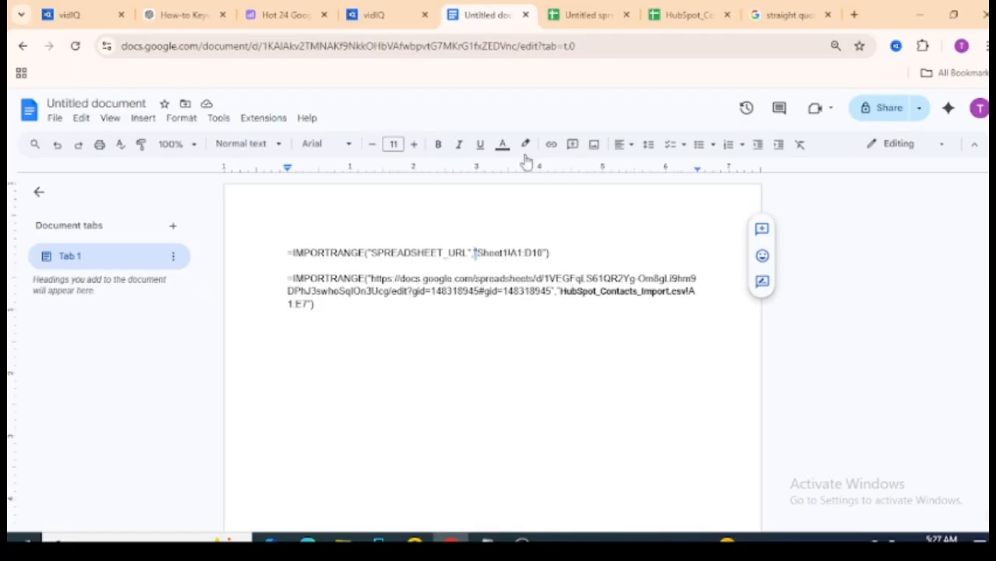
right_click(477, 251)
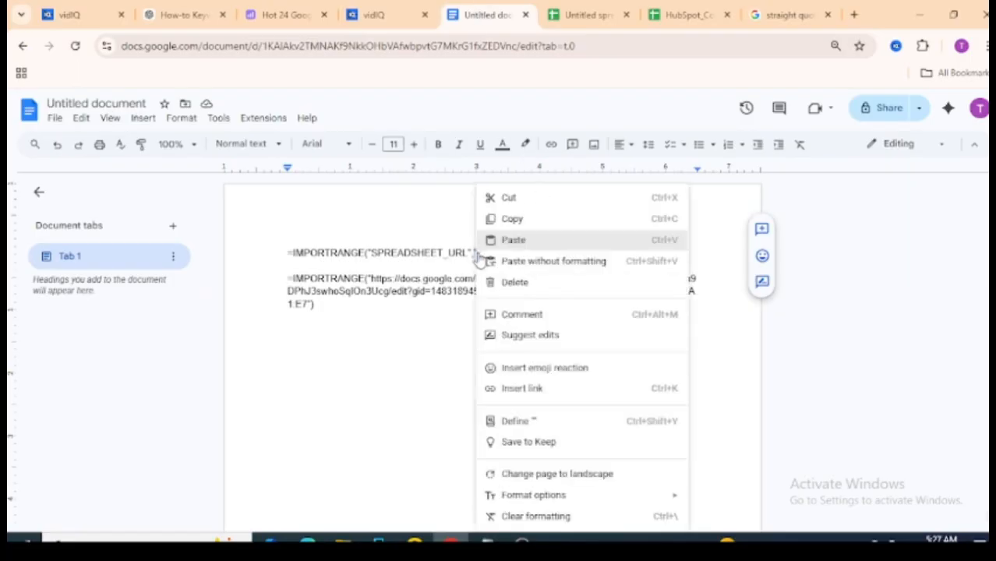
left_click(512, 220)
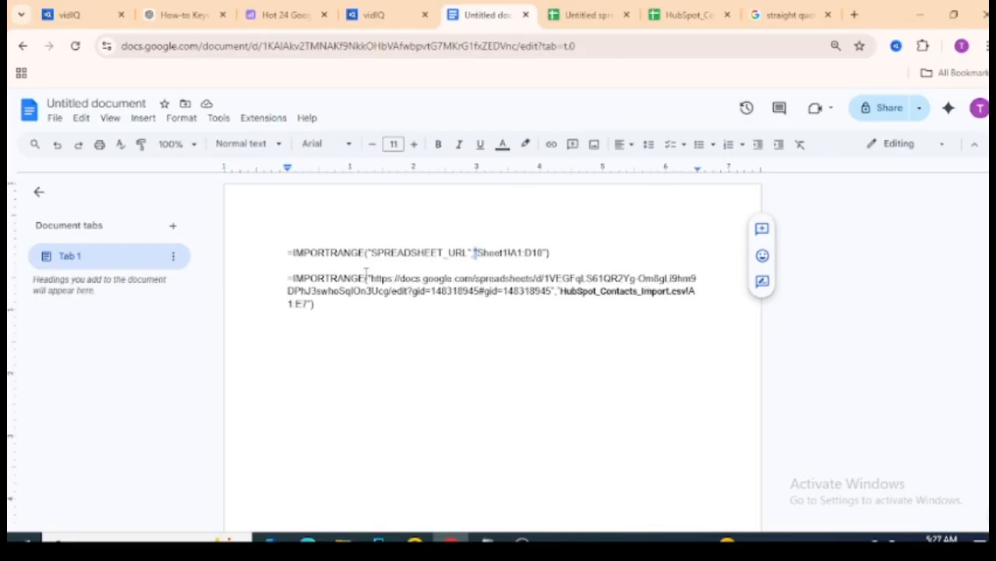
left_click(576, 15)
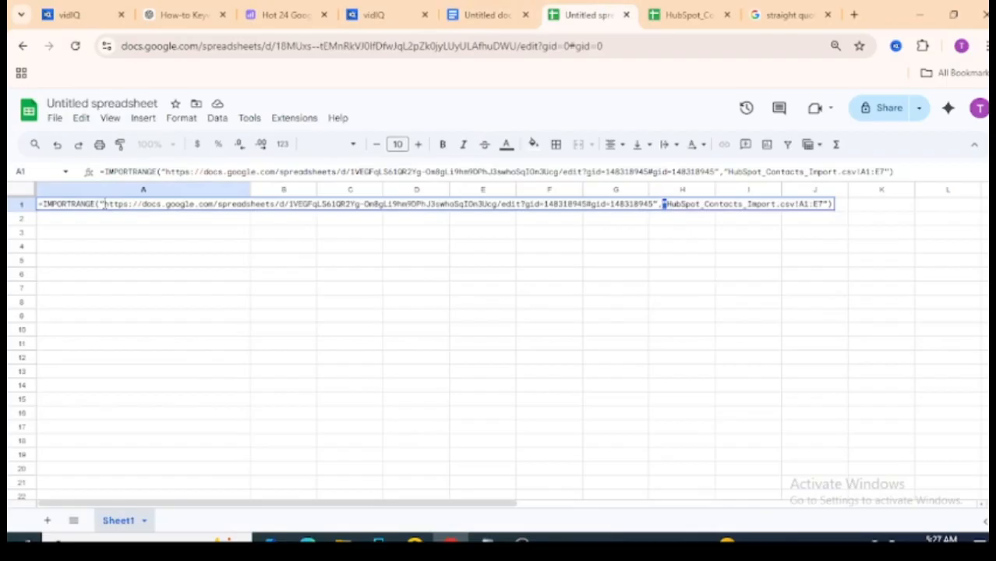
left_click(100, 203)
key("BackSpace")
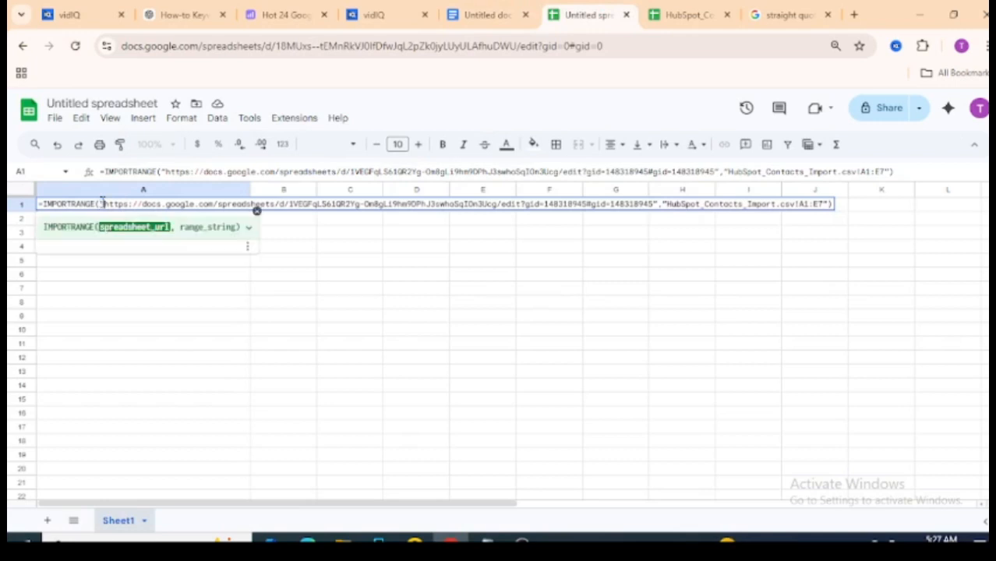
type("\"")
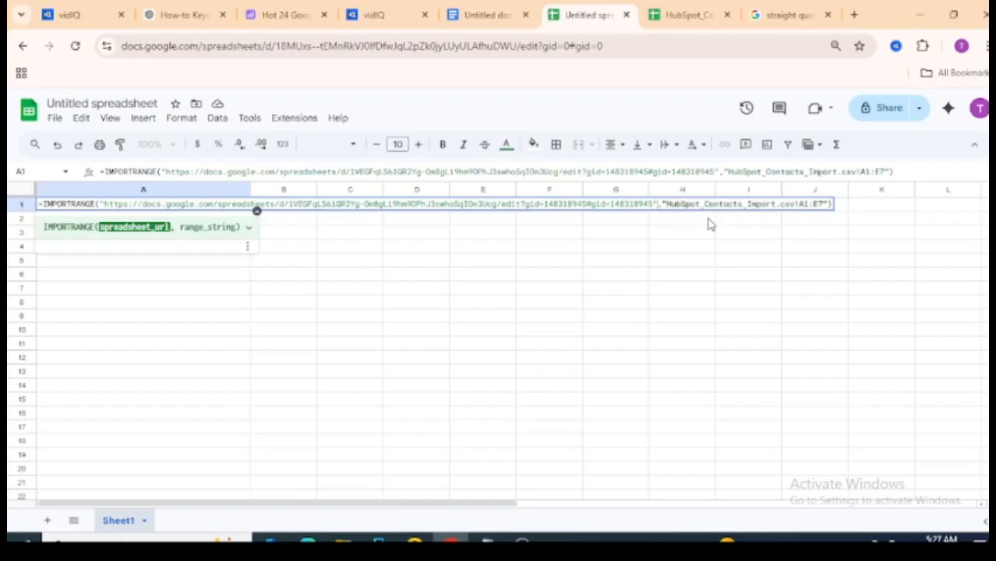
left_click(663, 204)
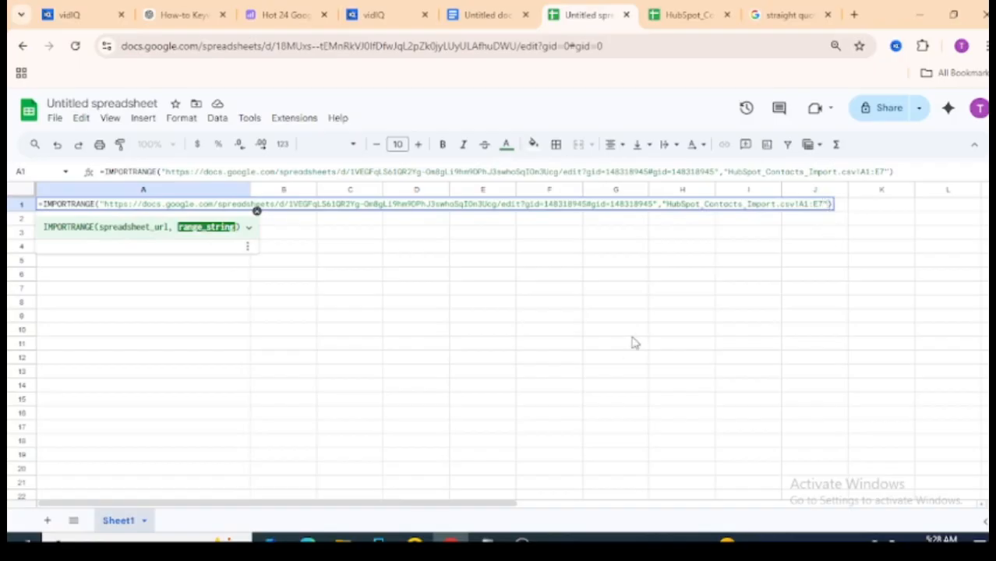
Step: Enter the corrected formula in A1 and allow it access to the source spreadsheet
key("Return")
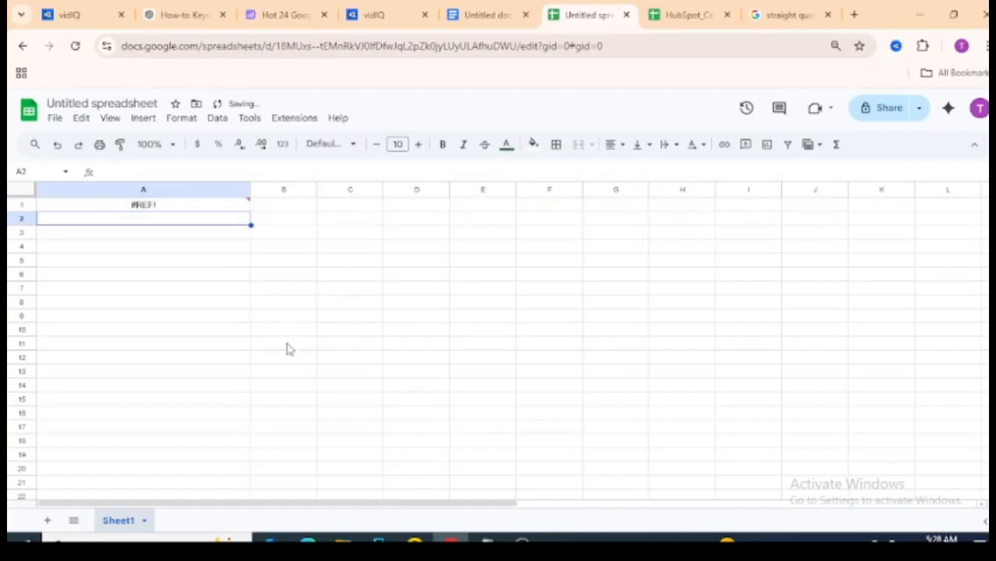
mouse_move(230, 212)
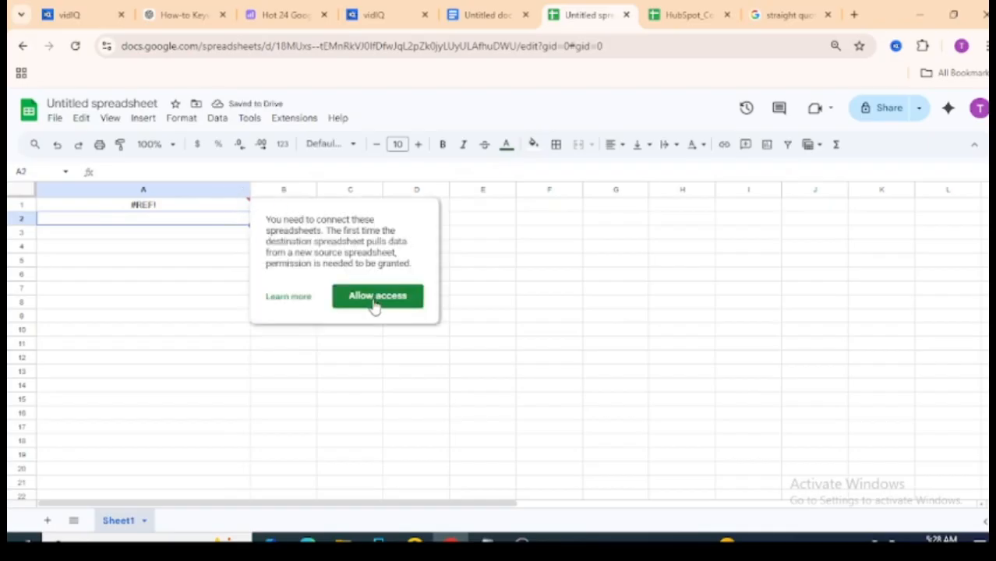
left_click(376, 296)
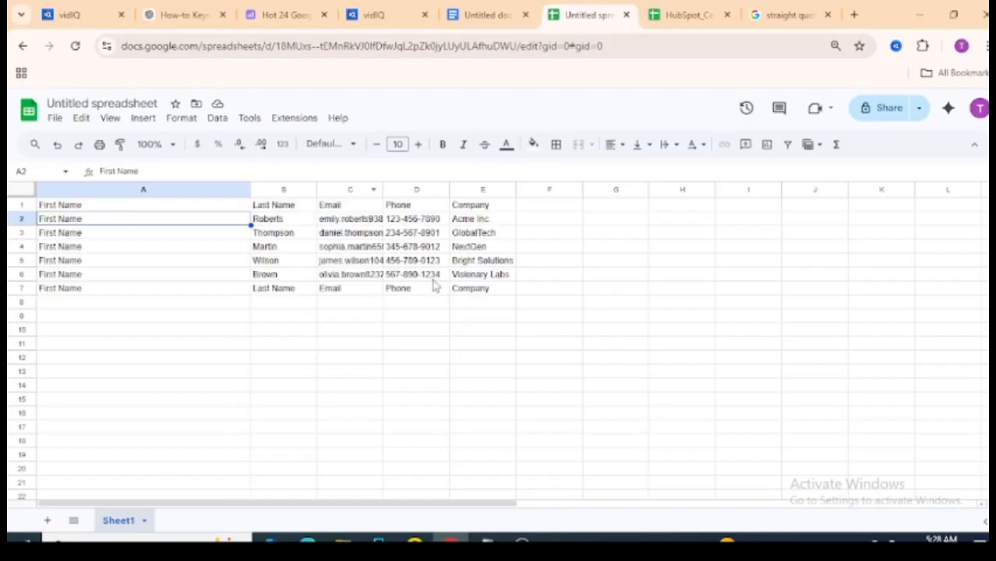
Step: Compare the imported contact rows in the untitled spreadsheet with the HubSpot_Contacts_Import source and the formulas in the document
left_click(718, 10)
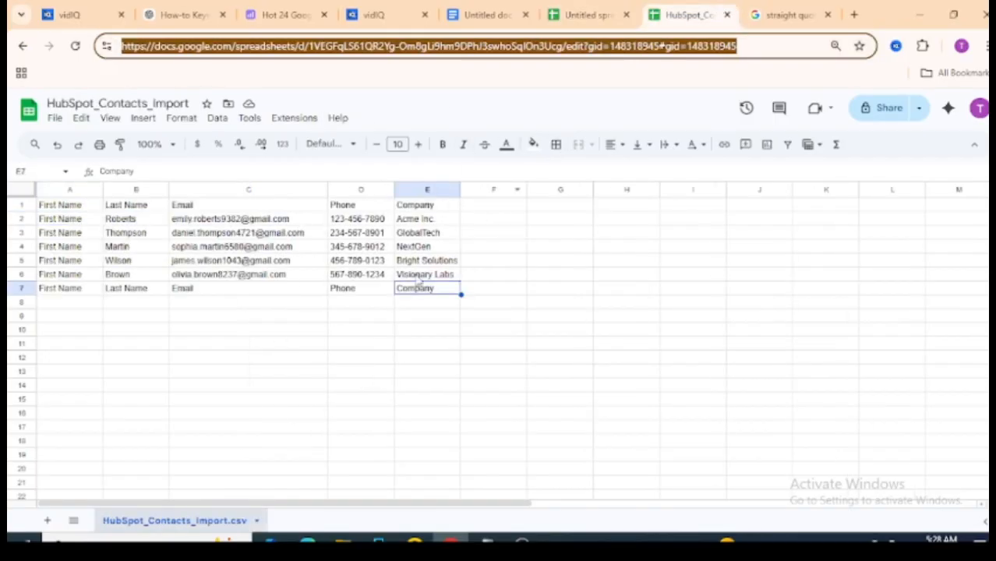
left_click(592, 8)
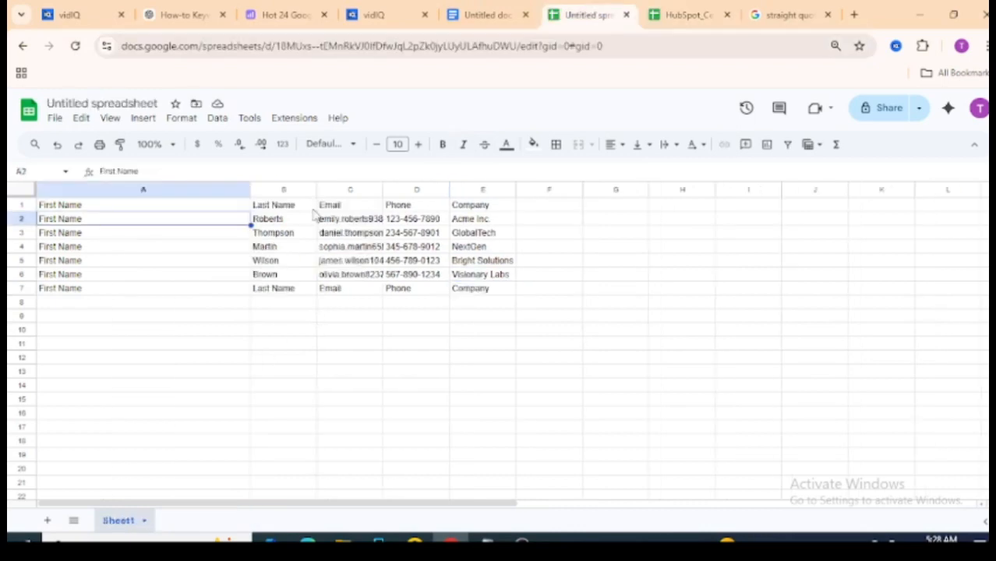
left_click(488, 15)
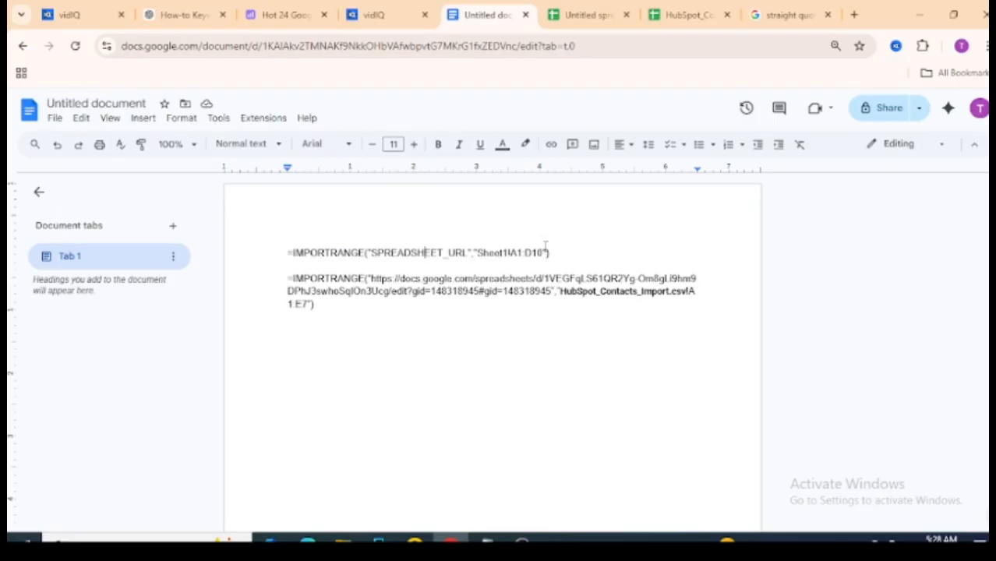
left_click(590, 15)
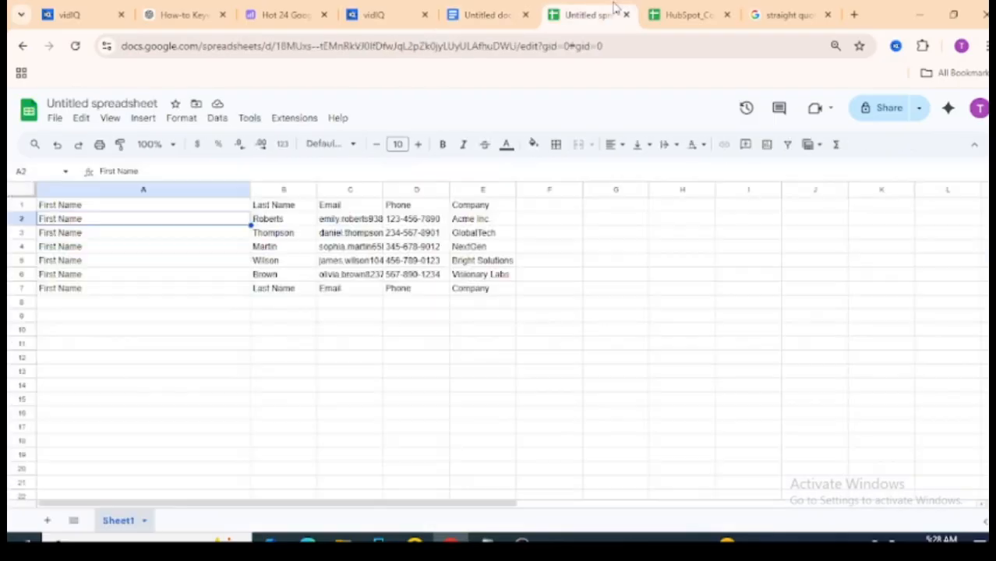
left_click(664, 10)
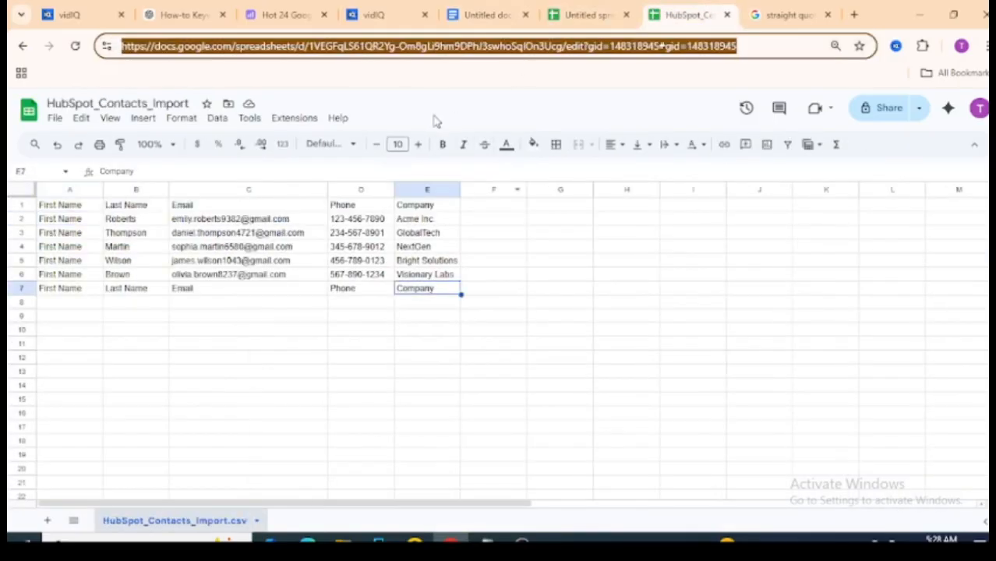
left_click(600, 11)
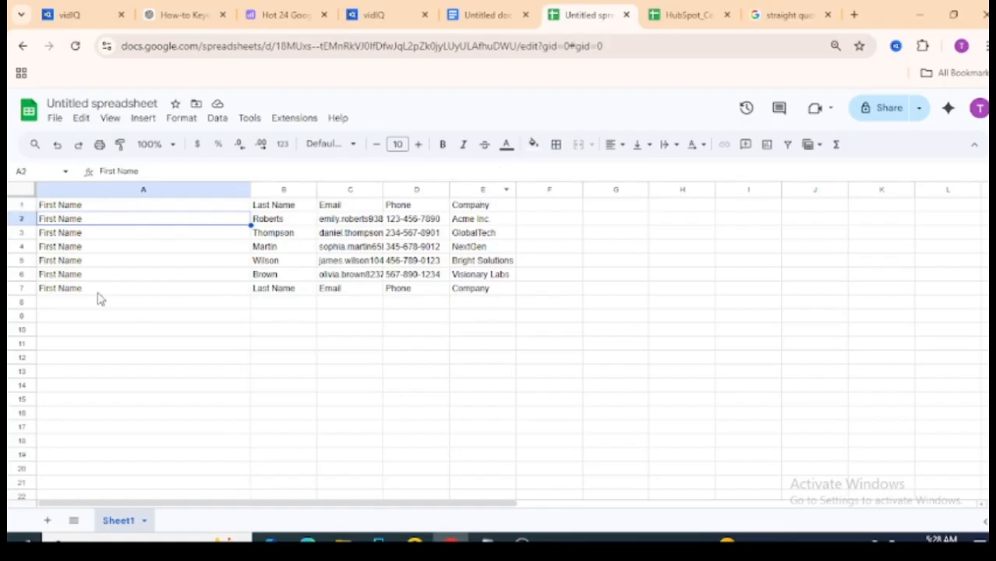
left_click(670, 14)
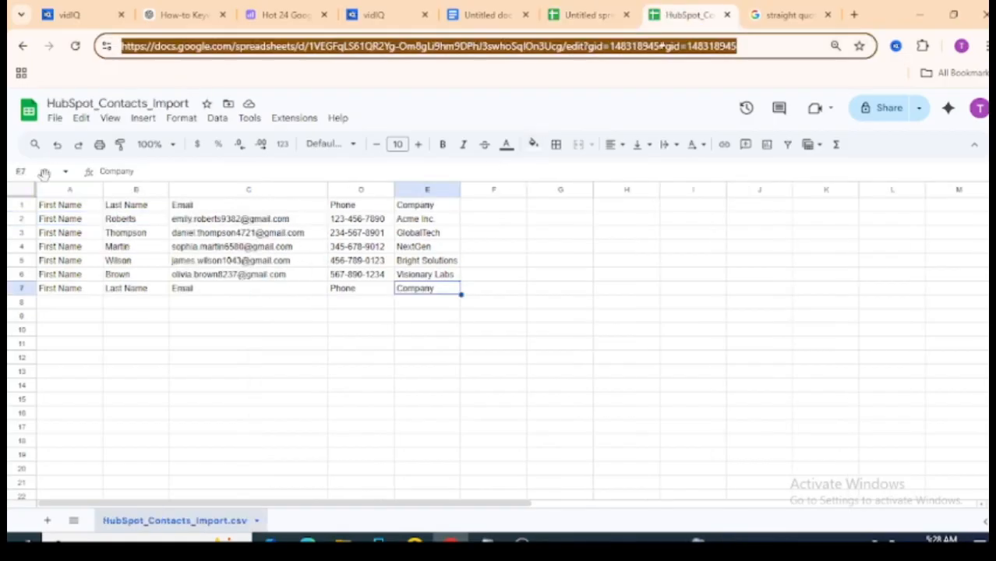